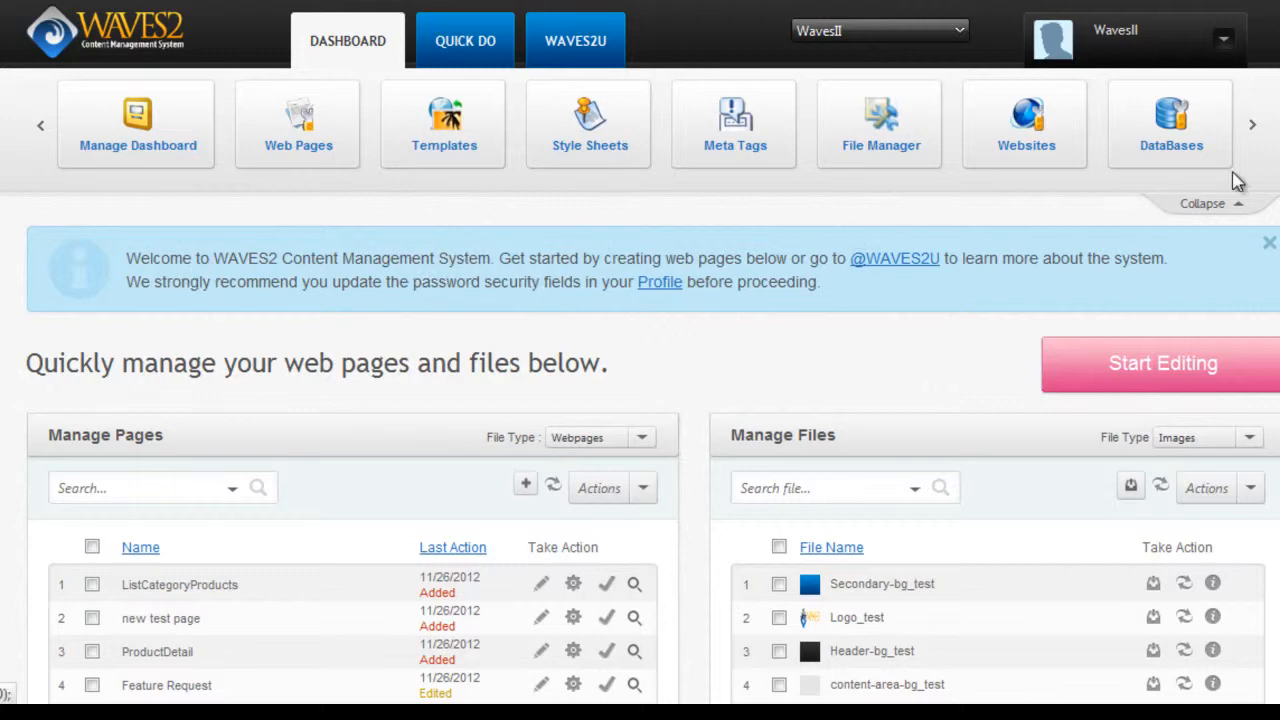
Advance the dashboard's feature carousel until Users Groups is visible.
{"action": "left_click", "coordinate": [1251, 125]}
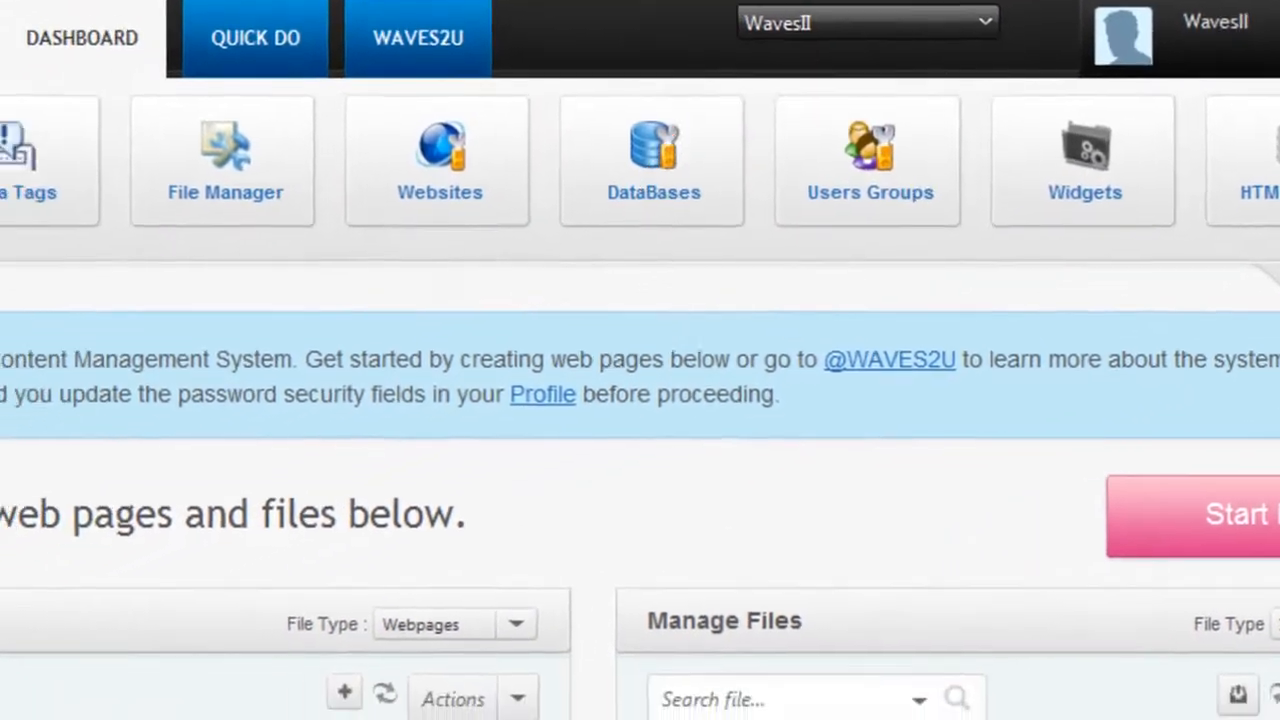
Open the site navigation panel and expand Security, then Groups & Users.
{"action": "left_click", "coordinate": [218, 350]}
{"action": "left_click_drag", "start_coordinate": [217, 390], "coordinate": [217, 584]}
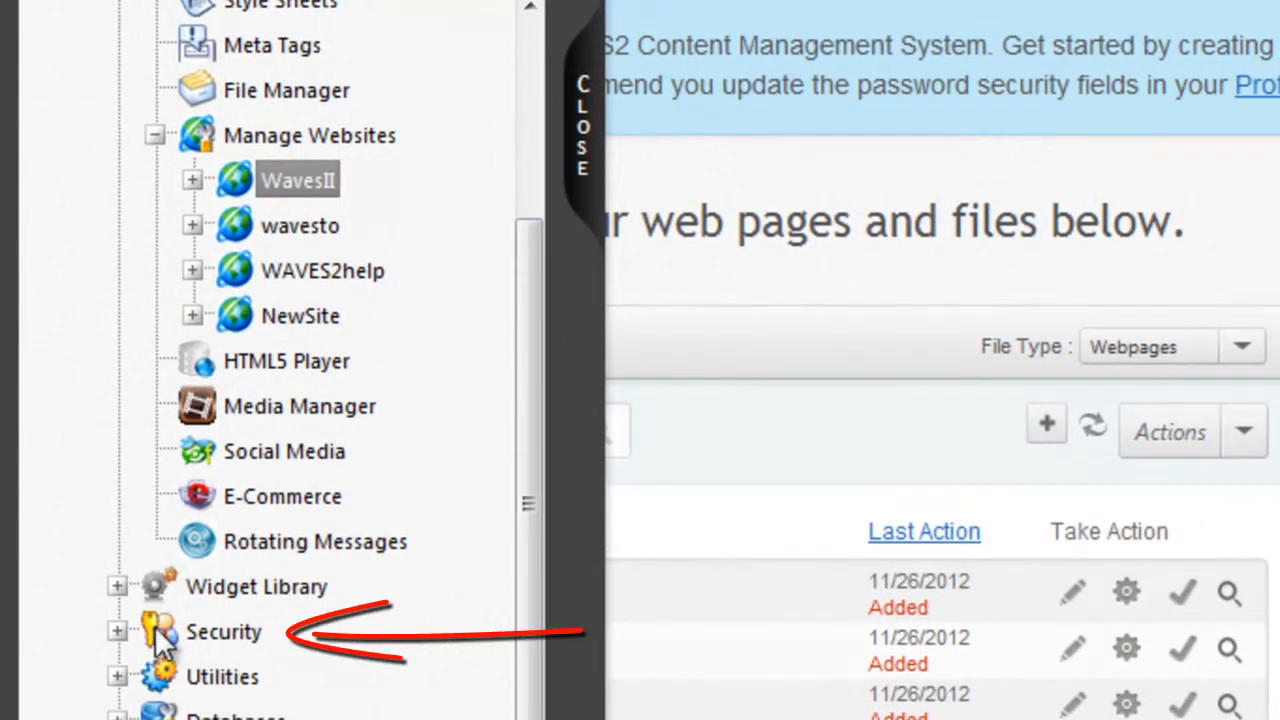
{"action": "left_click", "coordinate": [116, 632]}
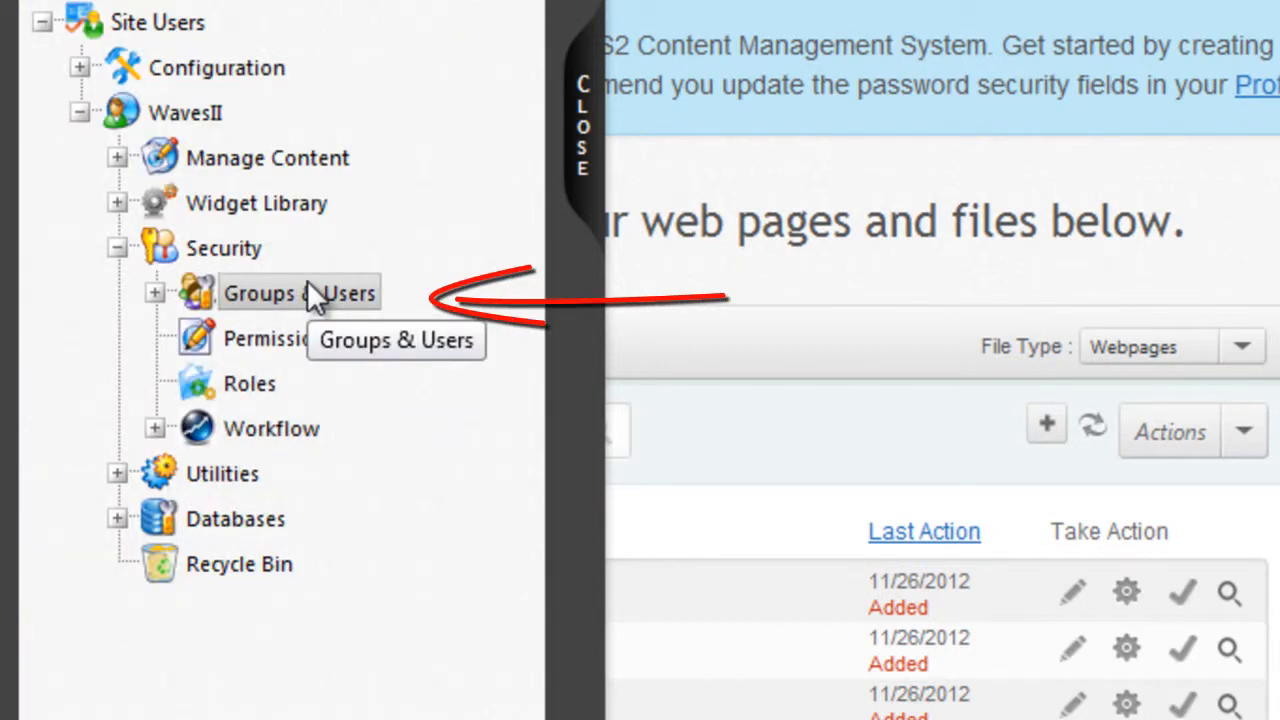
{"action": "left_click", "coordinate": [155, 293]}
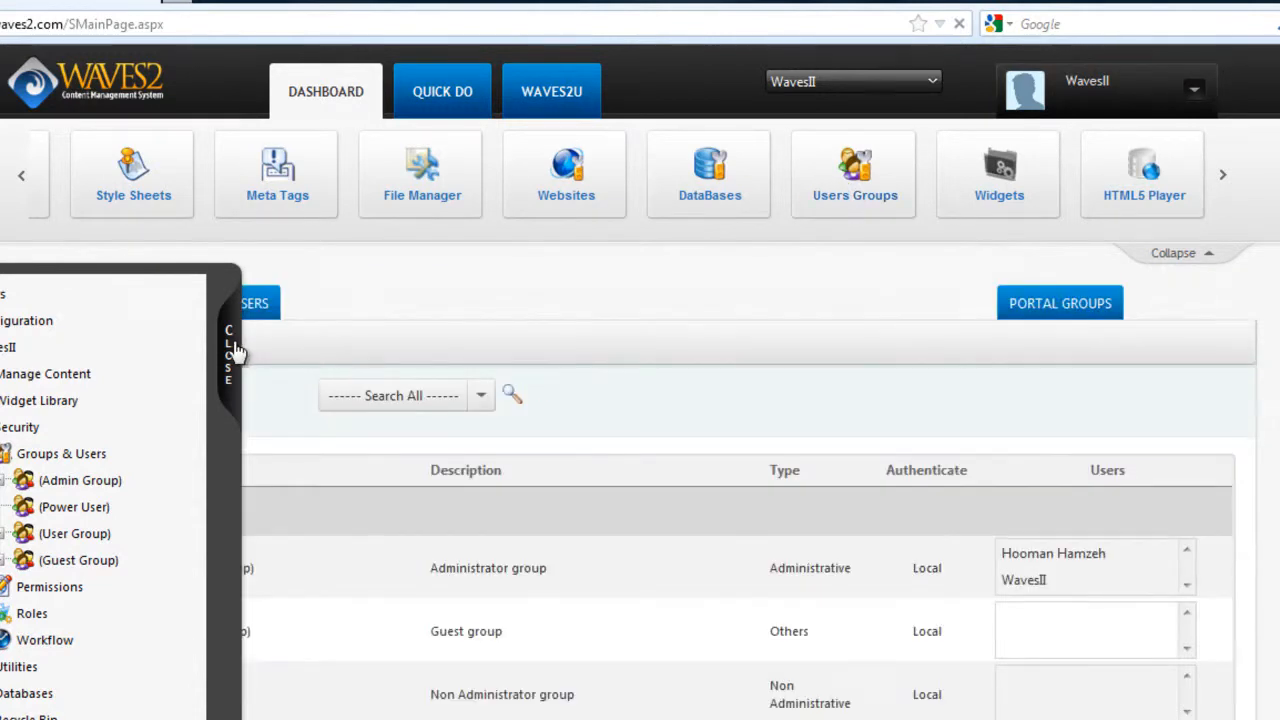
Slide the navigation panel shut to reveal the four groups on Manage Groups.
{"action": "left_click", "coordinate": [235, 352]}
{"action": "left_click", "coordinate": [230, 340]}
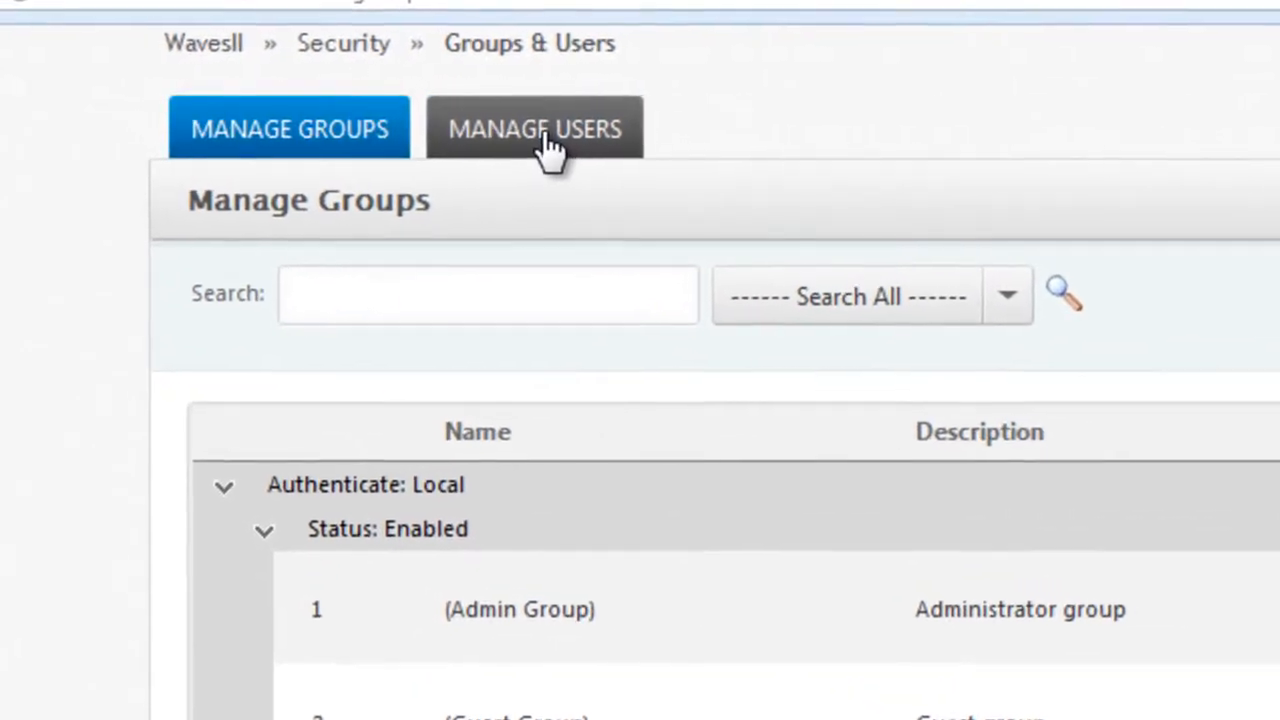
Switch to Manage Users and start a new user entry with the Add button.
{"action": "left_click", "coordinate": [522, 138]}
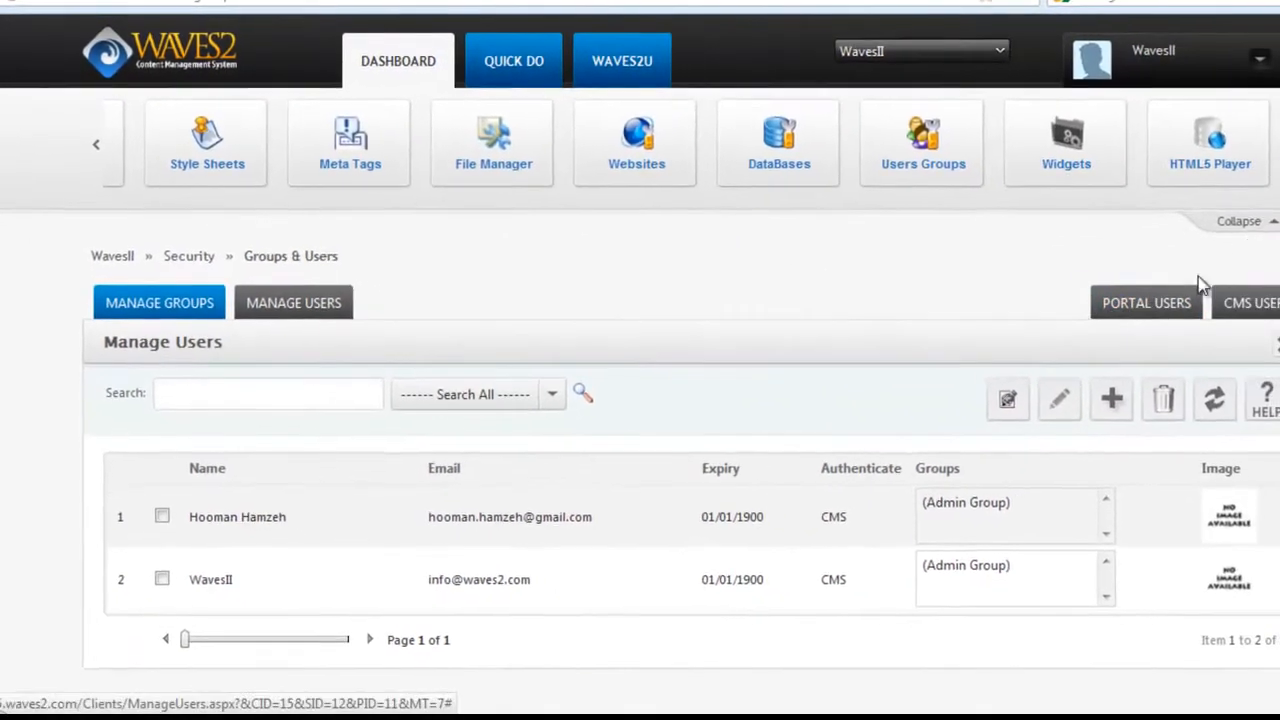
{"action": "scroll", "coordinate": [540, 392], "scroll_direction": "down", "scroll_amount": 2}
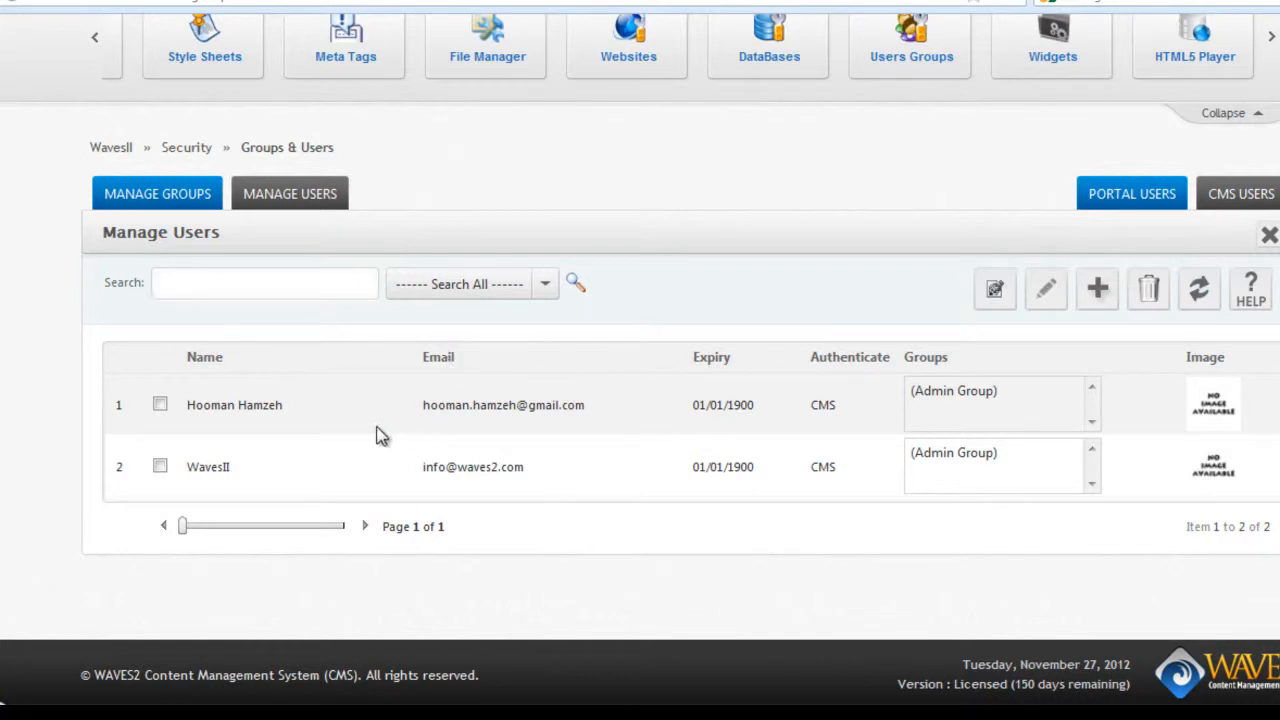
{"action": "left_click", "coordinate": [1098, 290]}
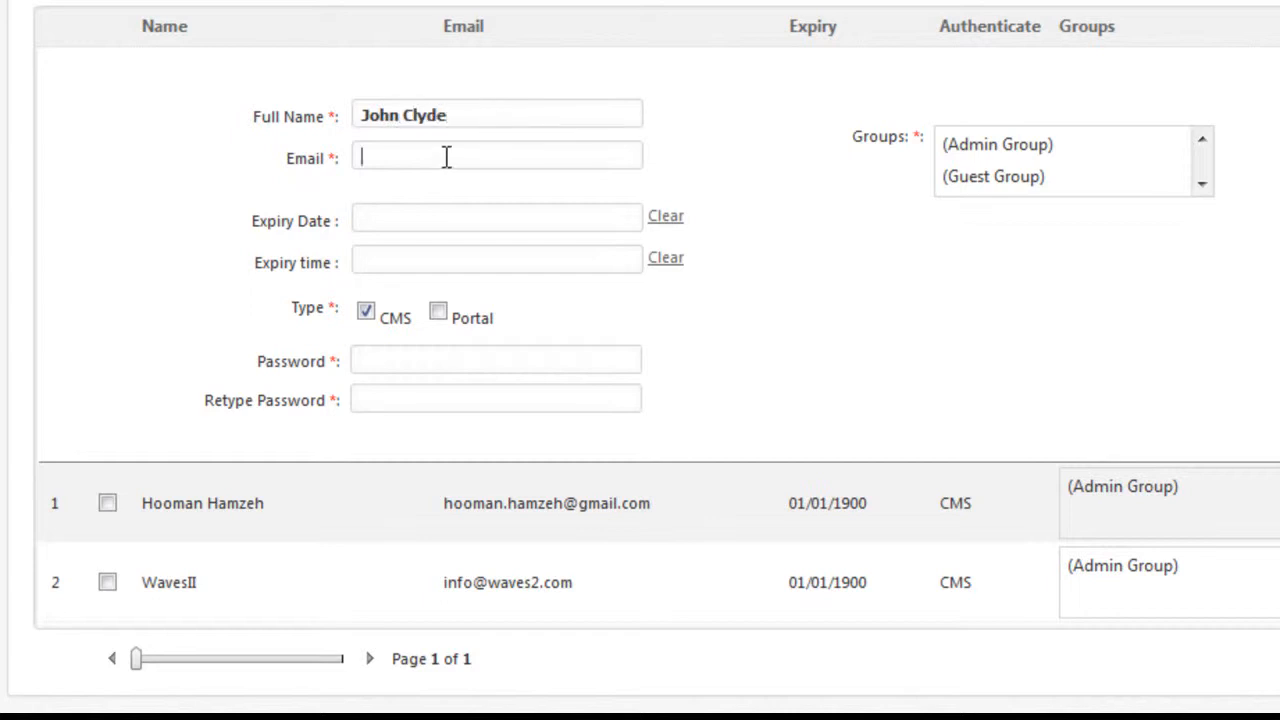
Enter the user's e-mail and set the expiry to 12/1/2012 at 12:00.
{"action": "type", "text": "aptinet.com"}
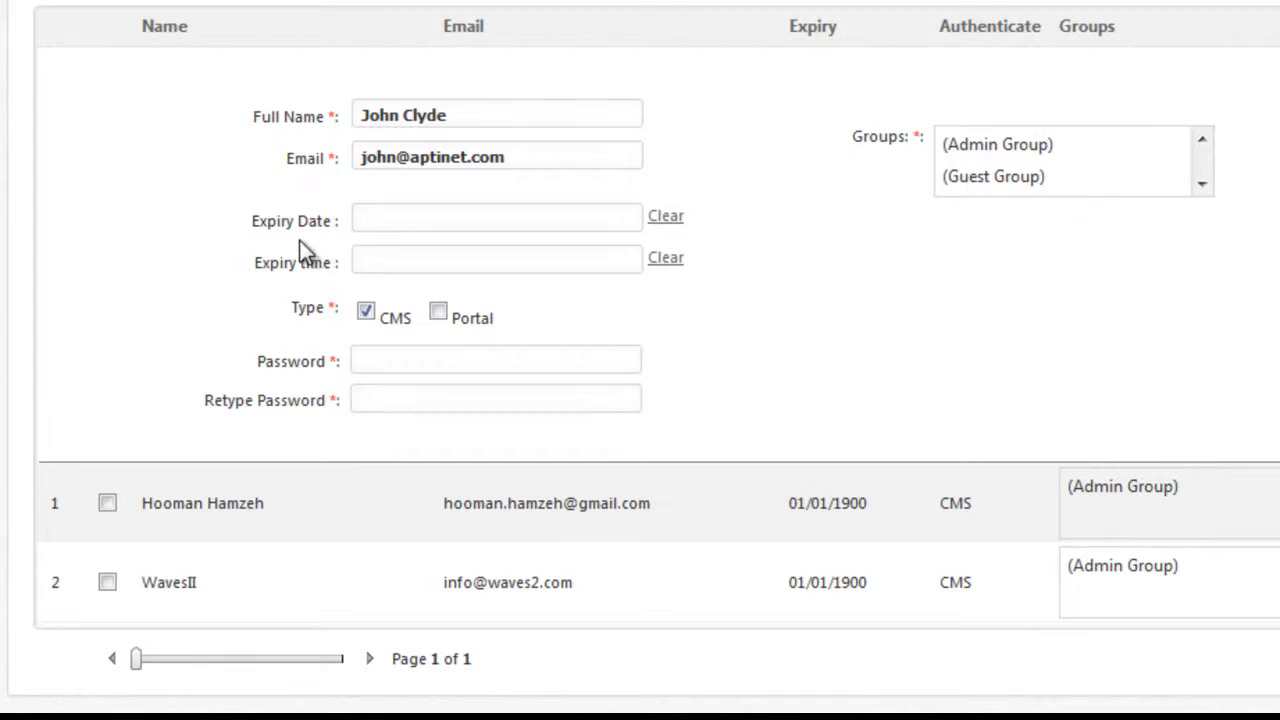
{"action": "left_click", "coordinate": [397, 220]}
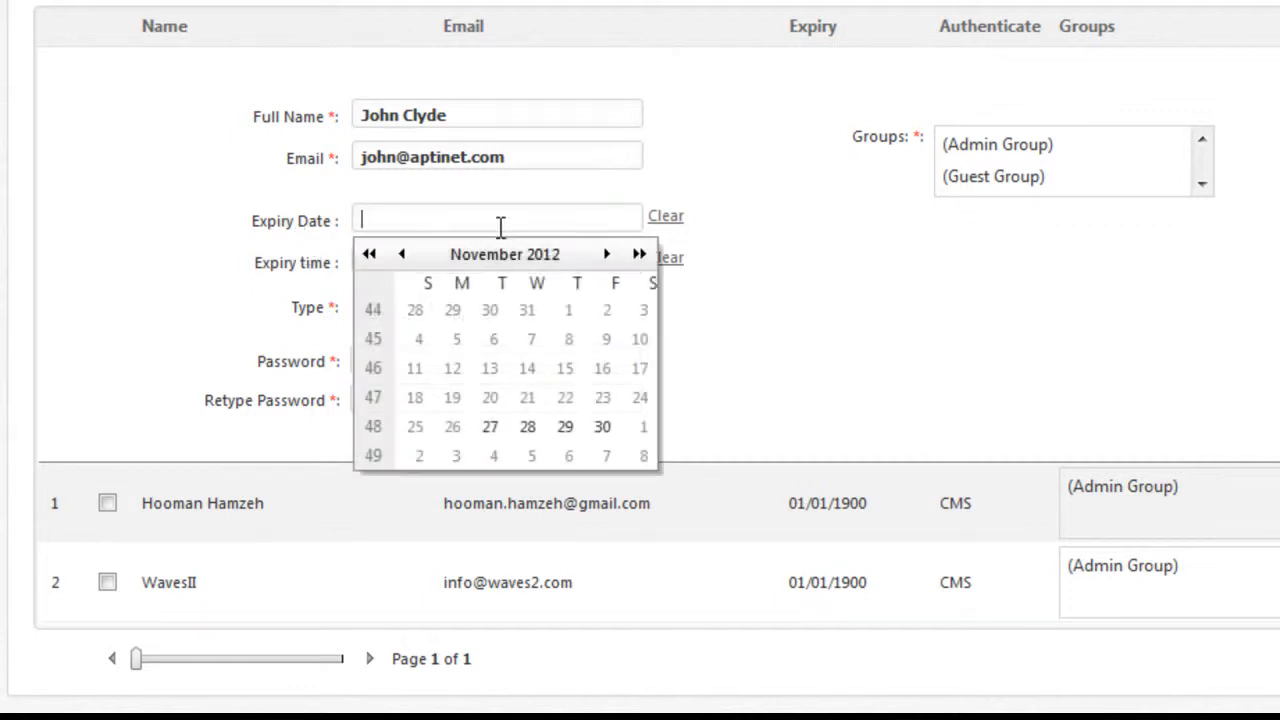
{"action": "left_click", "coordinate": [608, 256]}
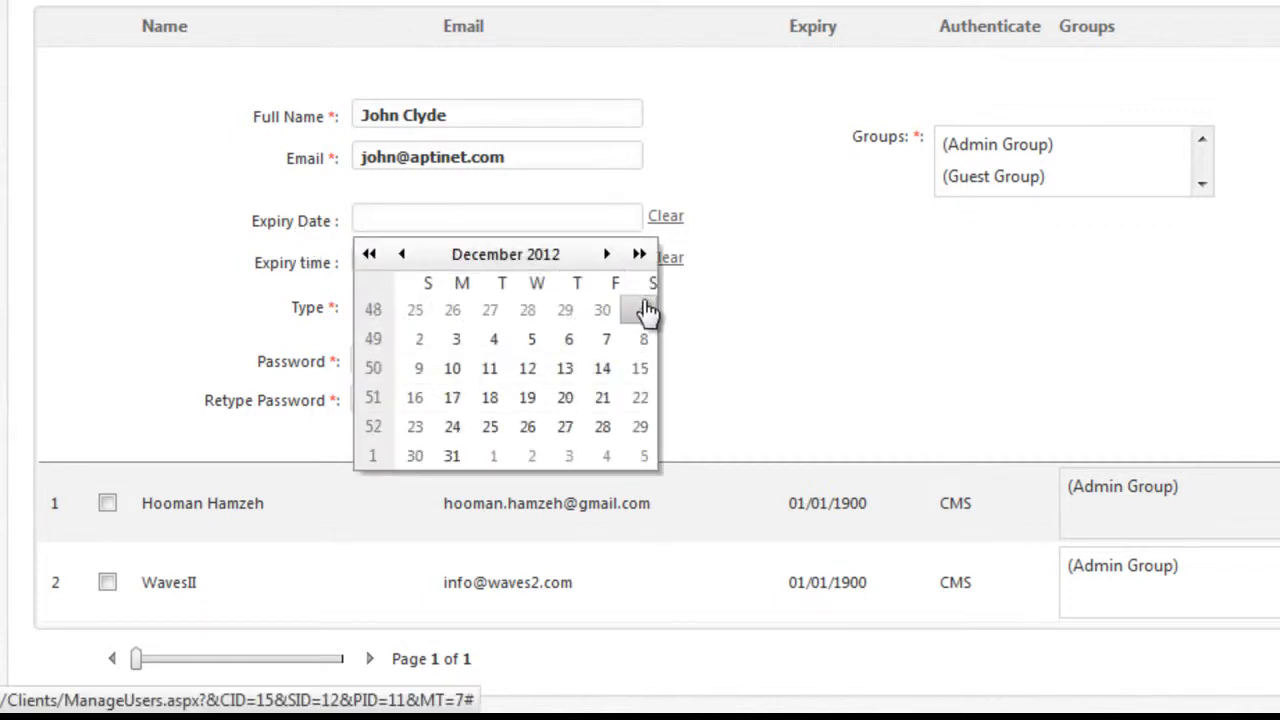
{"action": "left_click", "coordinate": [644, 311]}
{"action": "left_click", "coordinate": [586, 264]}
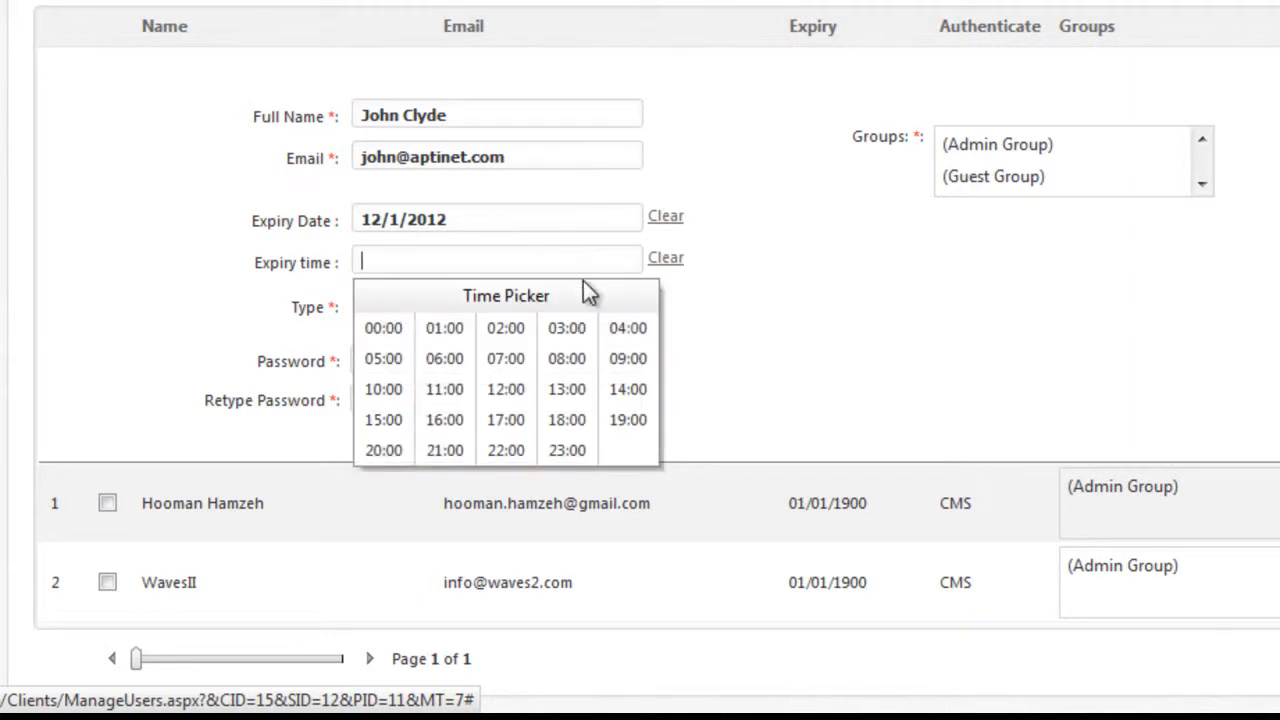
{"action": "left_click", "coordinate": [497, 396]}
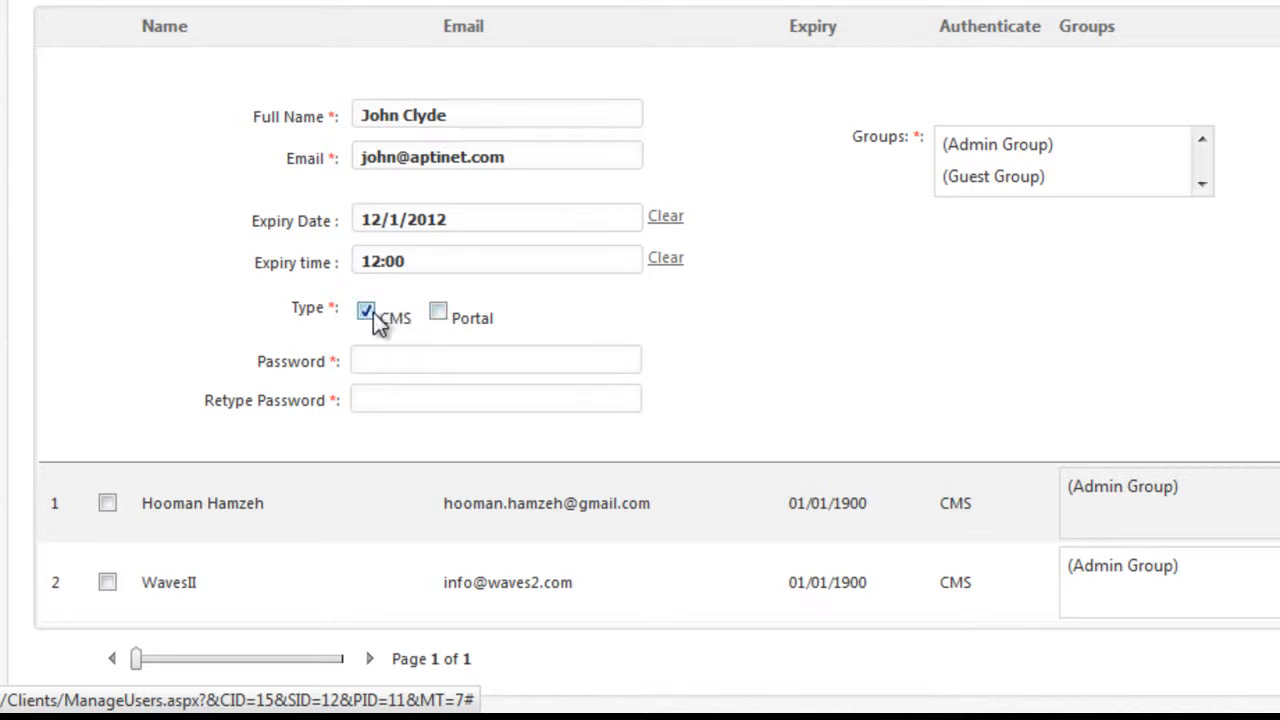
Type the account password and retype it to confirm.
{"action": "left_click", "coordinate": [428, 357]}
{"action": "type", "text": "12345678901"}
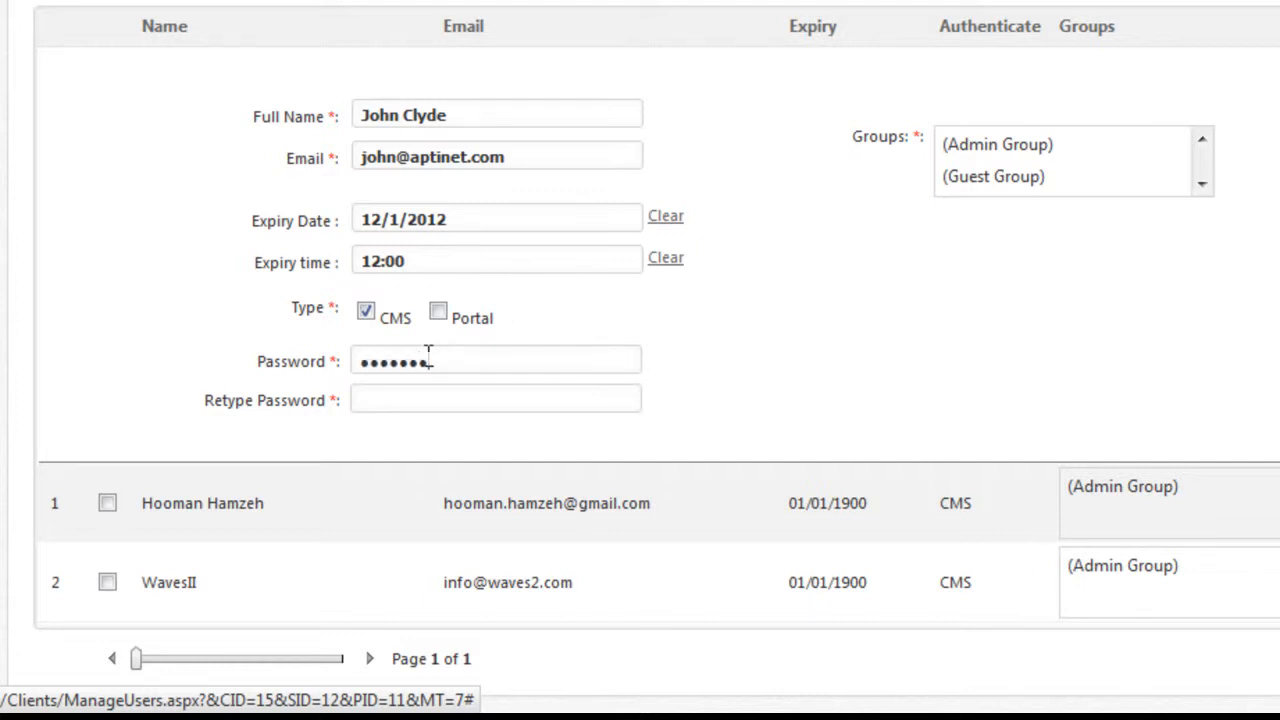
{"action": "key", "text": "Tab"}
{"action": "type", "text": "12345678901"}
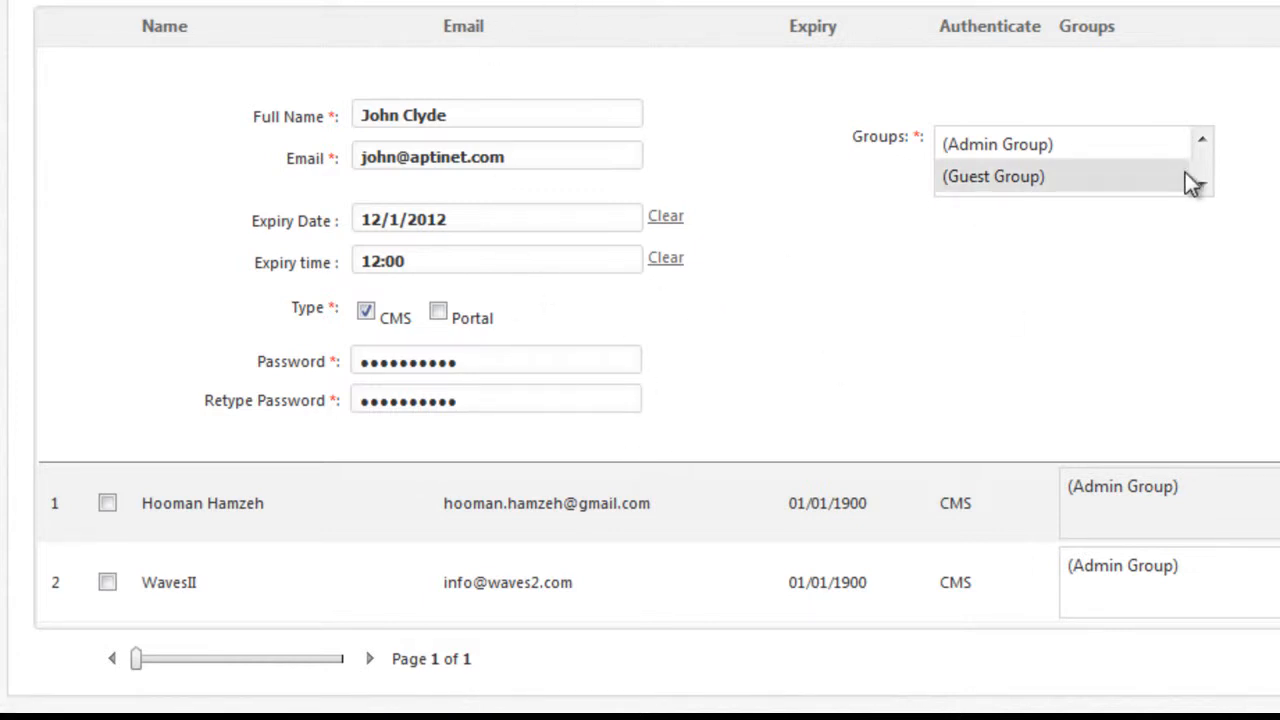
Assign the new user to the Admin Group.
{"action": "left_click", "coordinate": [1108, 140]}
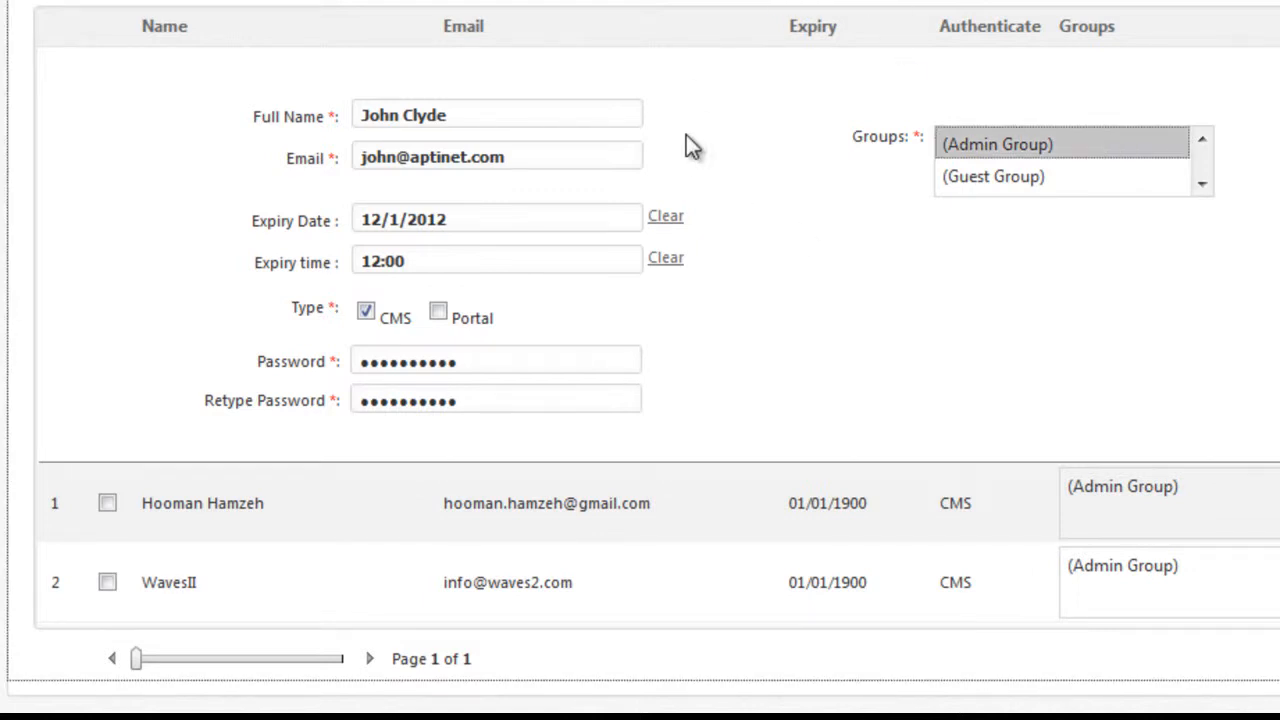
{"action": "left_click", "coordinate": [1106, 180]}
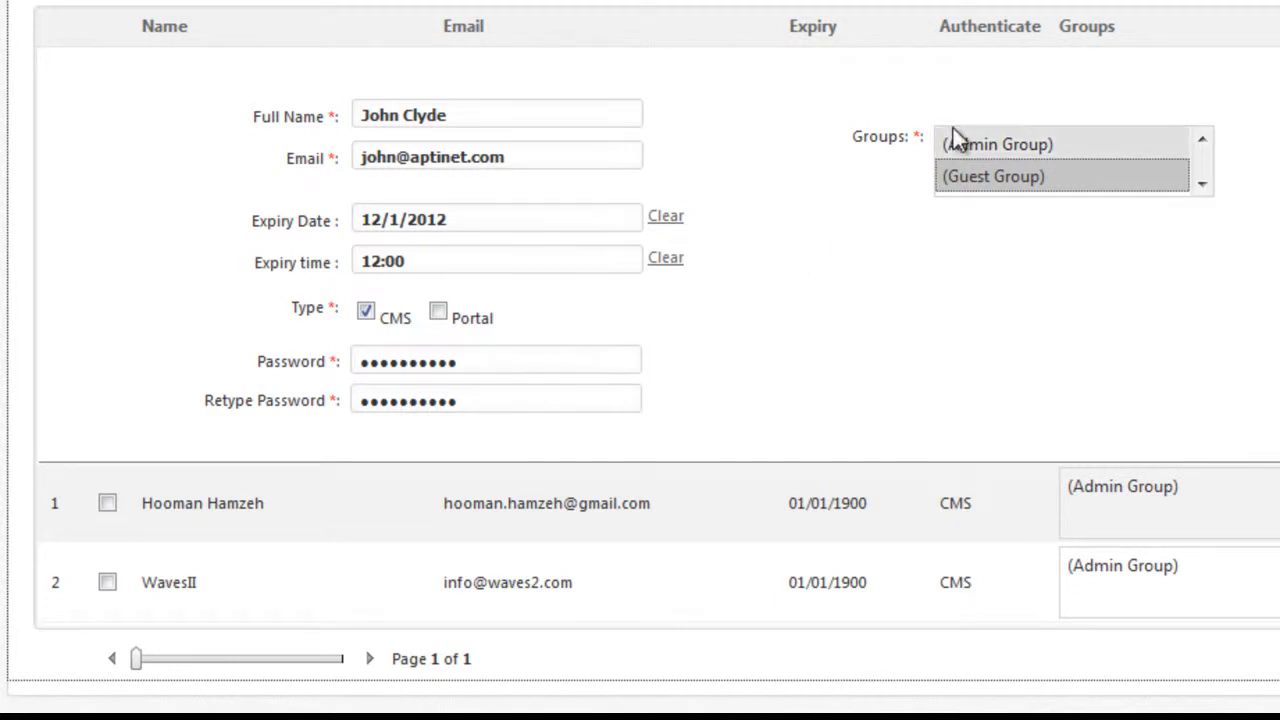
{"action": "left_click", "coordinate": [992, 140], "text": "ctrl"}
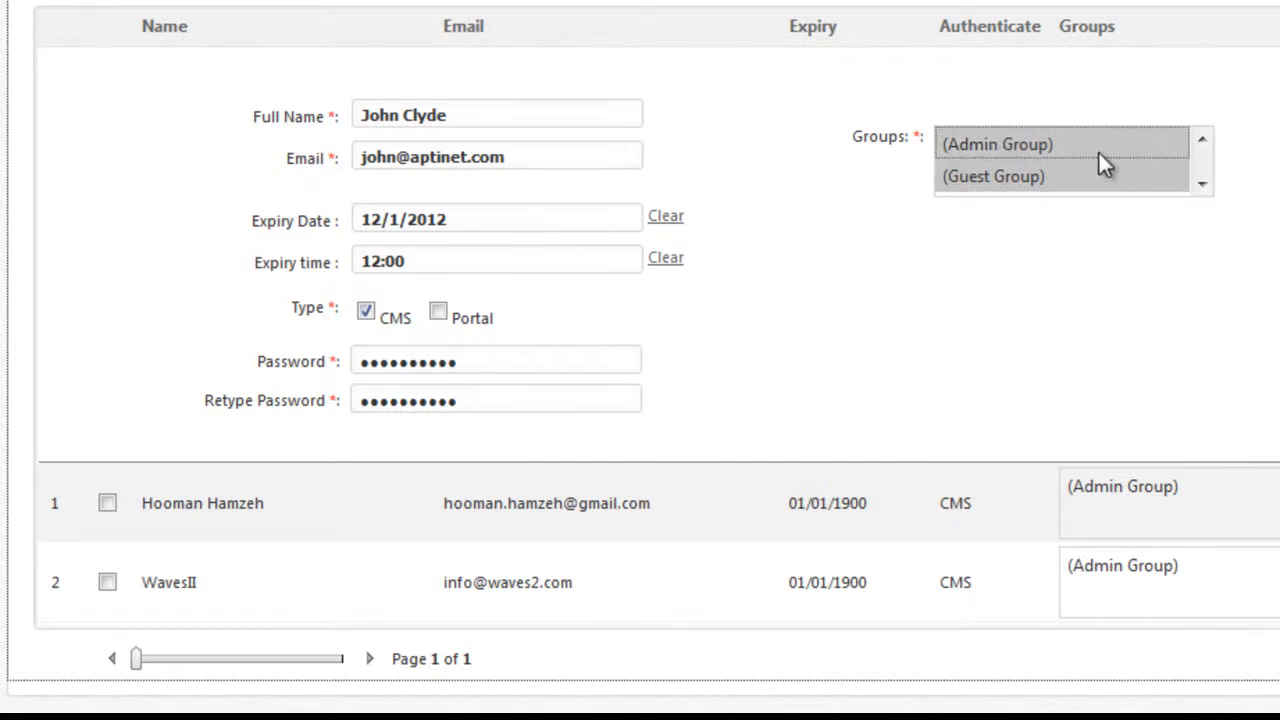
{"action": "left_click", "coordinate": [1006, 146], "text": "ctrl"}
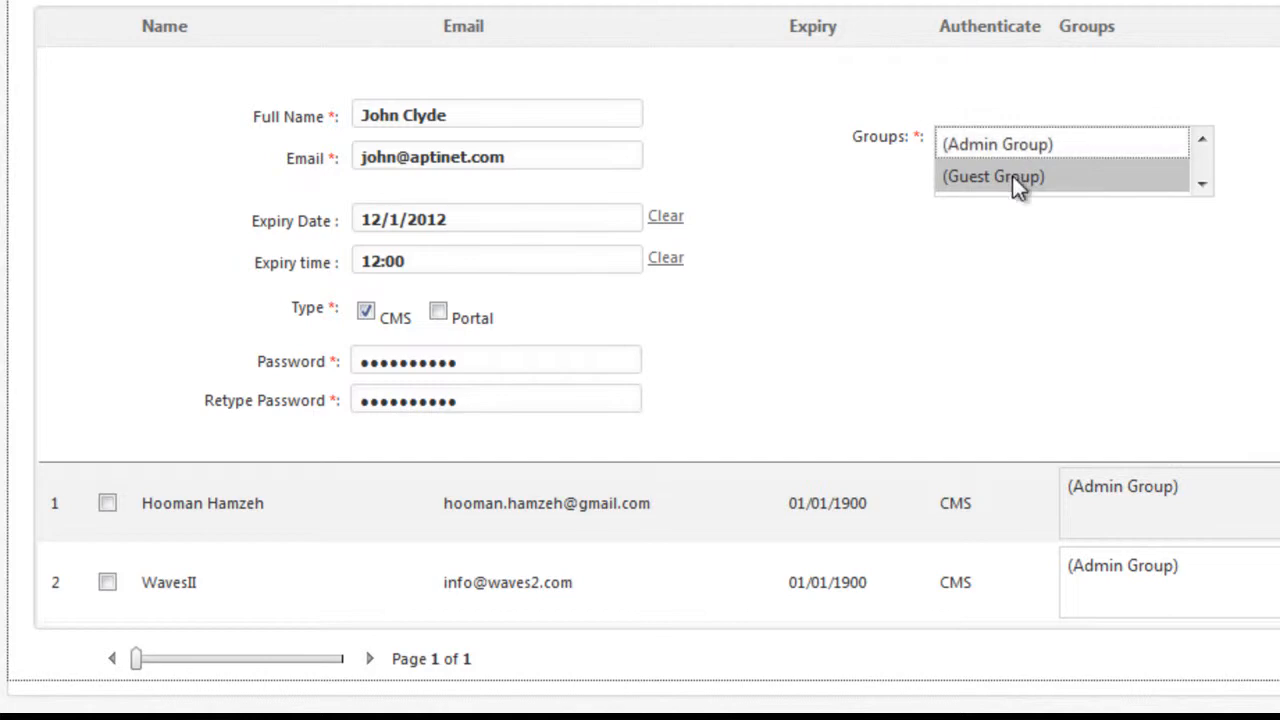
{"action": "left_click", "coordinate": [1011, 144]}
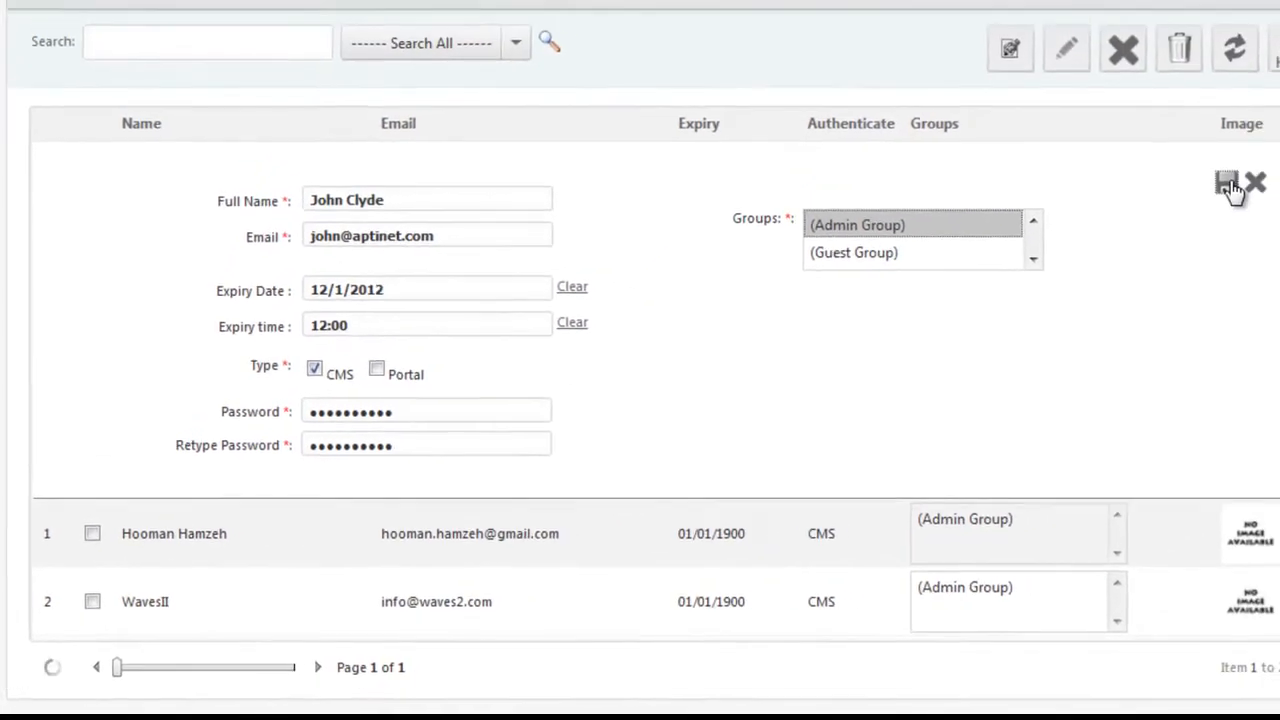
Save the new user and scroll to see it listed with expiry 12/01/2012.
{"action": "left_click", "coordinate": [1188, 203]}
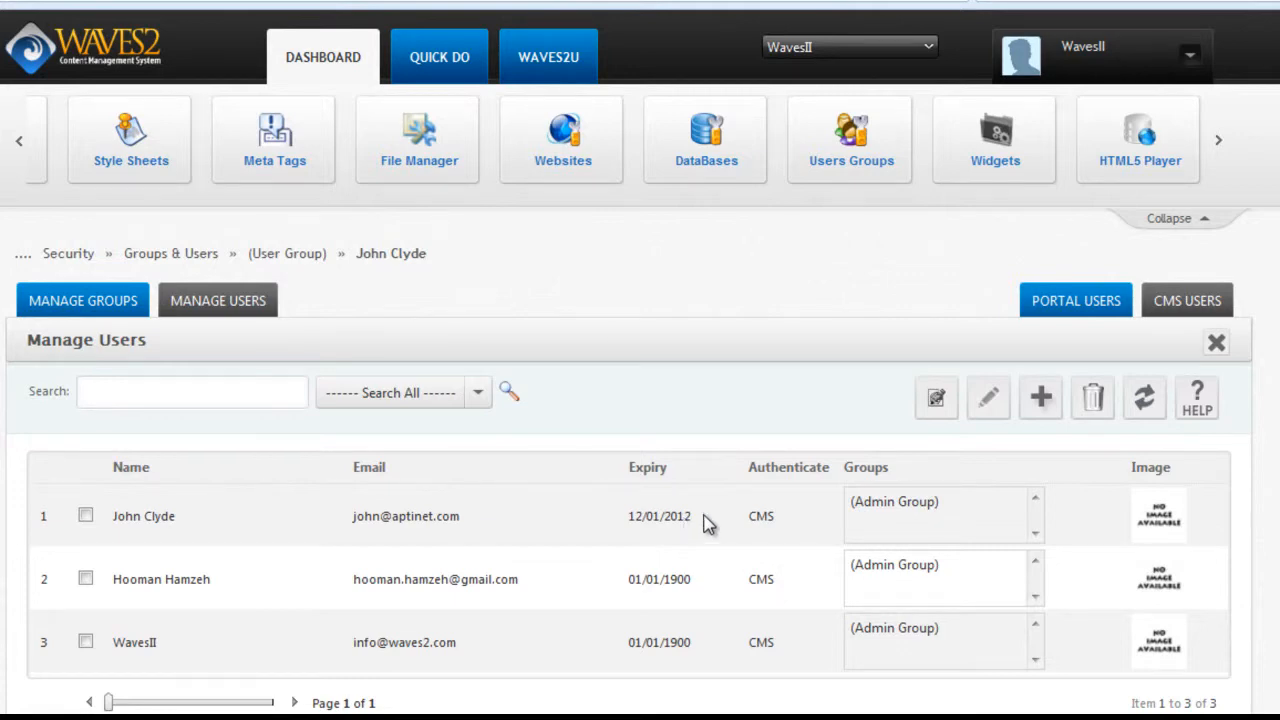
{"action": "scroll", "coordinate": [640, 400], "scroll_direction": "down", "scroll_amount": 2}
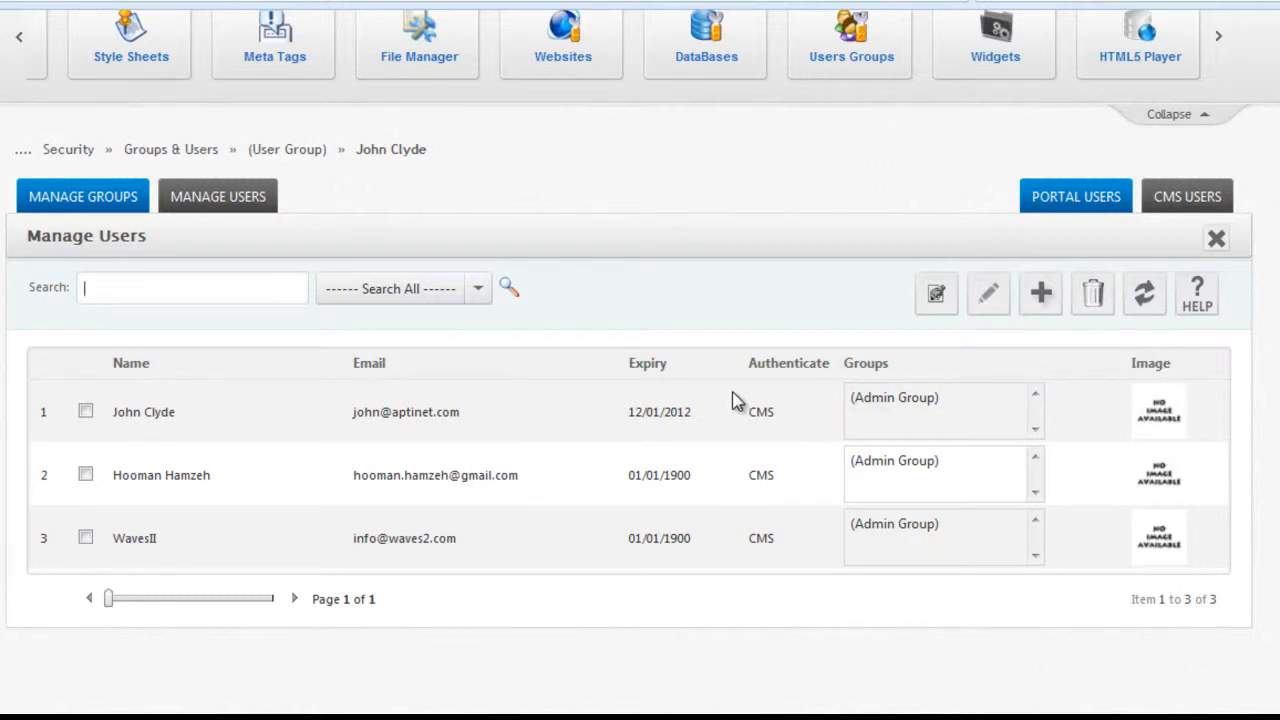
{"action": "left_click", "coordinate": [466, 479]}
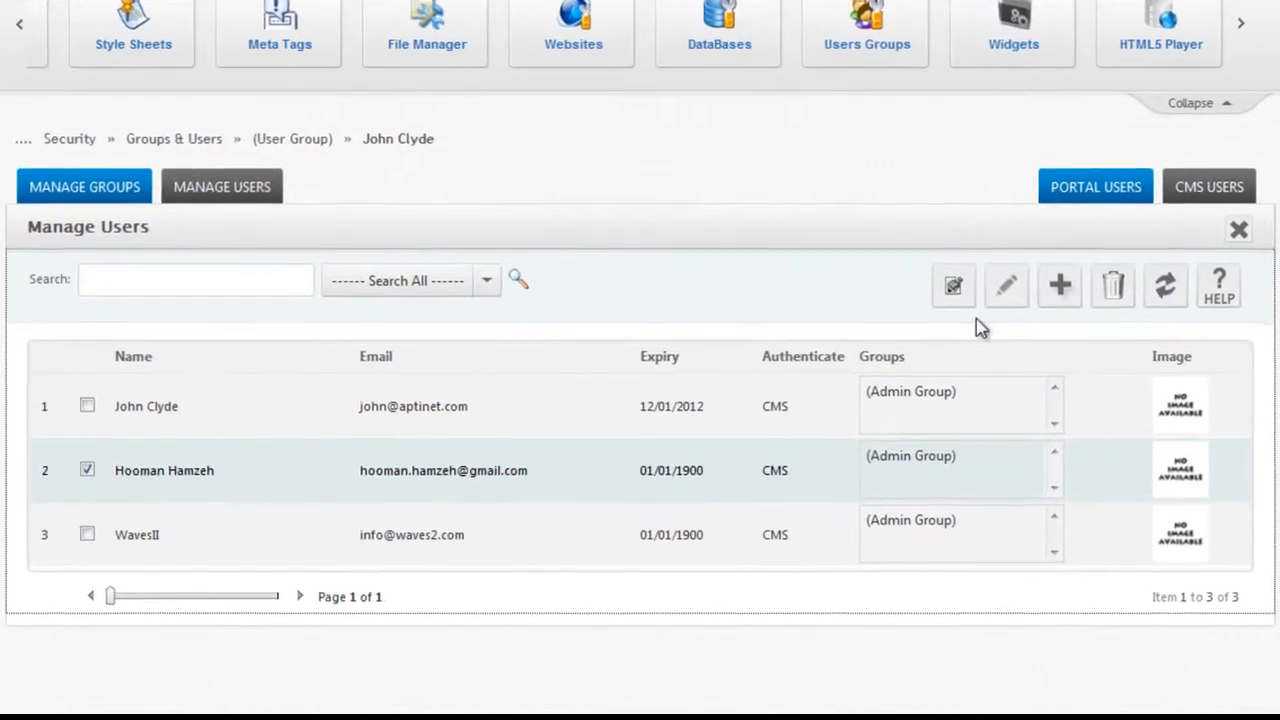
{"action": "left_click", "coordinate": [991, 291]}
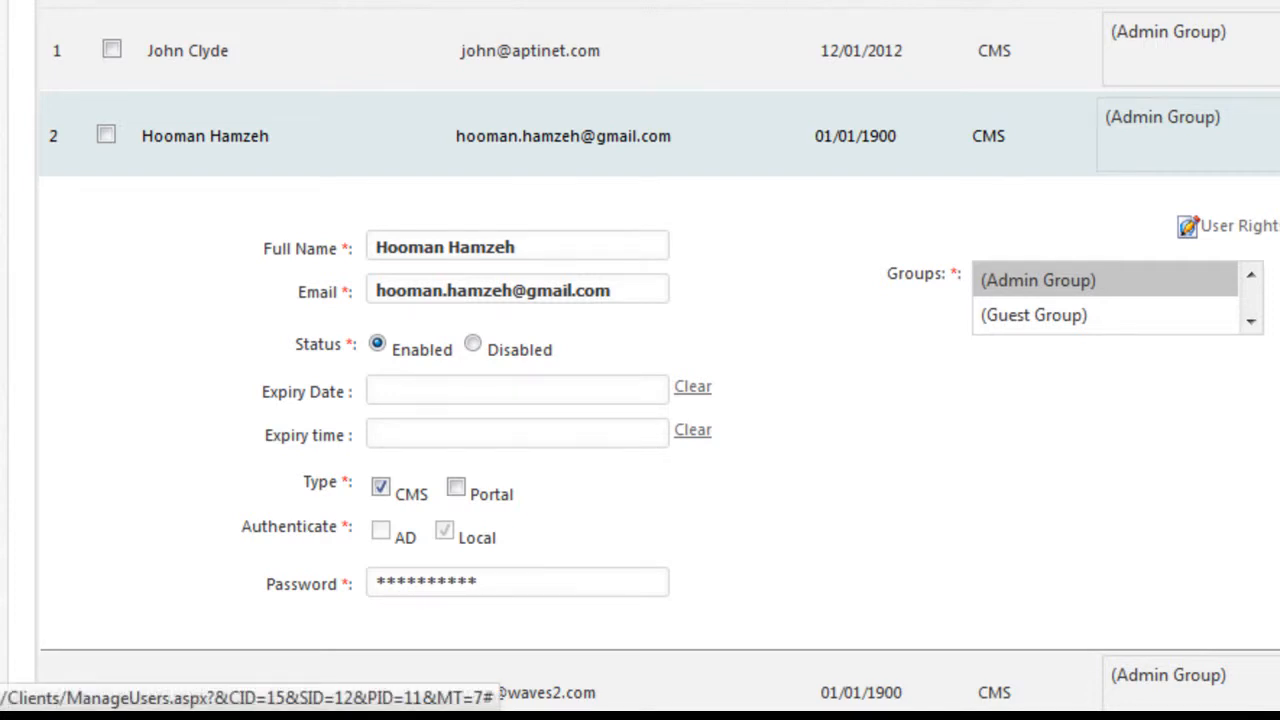
{"action": "left_click", "coordinate": [1268, 226]}
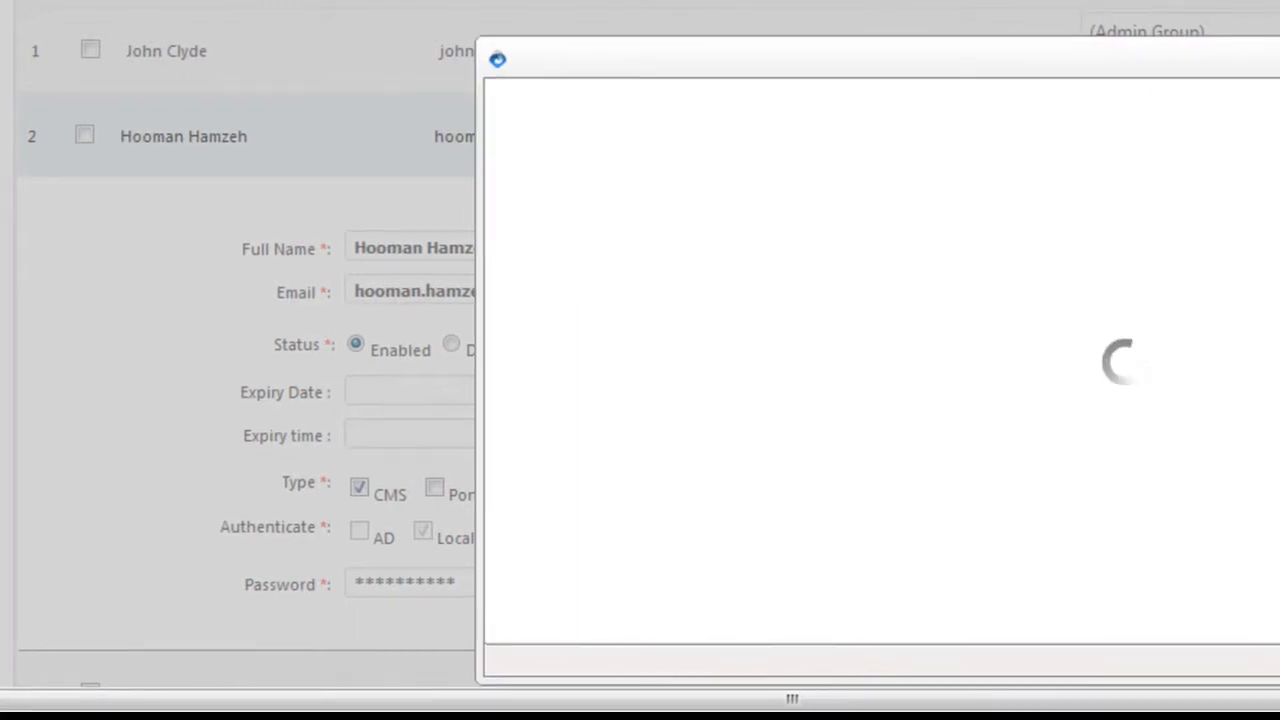
{"action": "scroll", "coordinate": [830, 390], "scroll_direction": "down", "scroll_amount": 4}
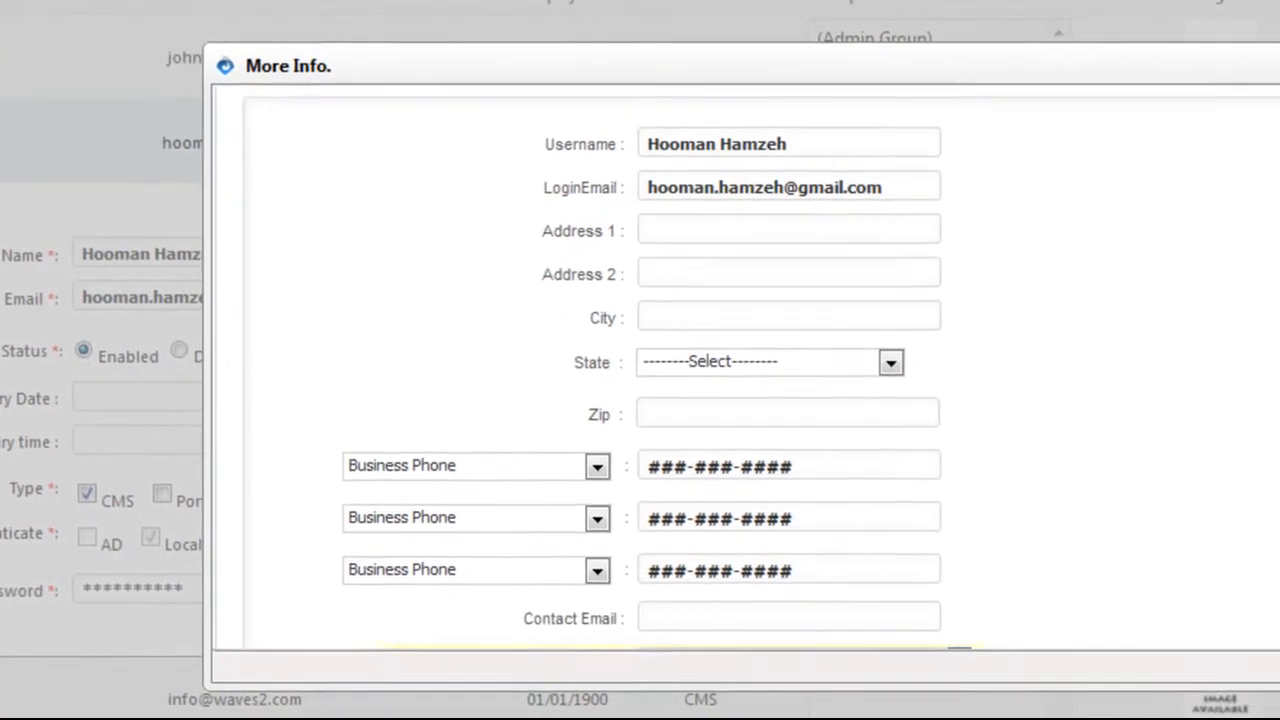
{"action": "scroll", "coordinate": [1092, 419], "scroll_direction": "down", "scroll_amount": 1}
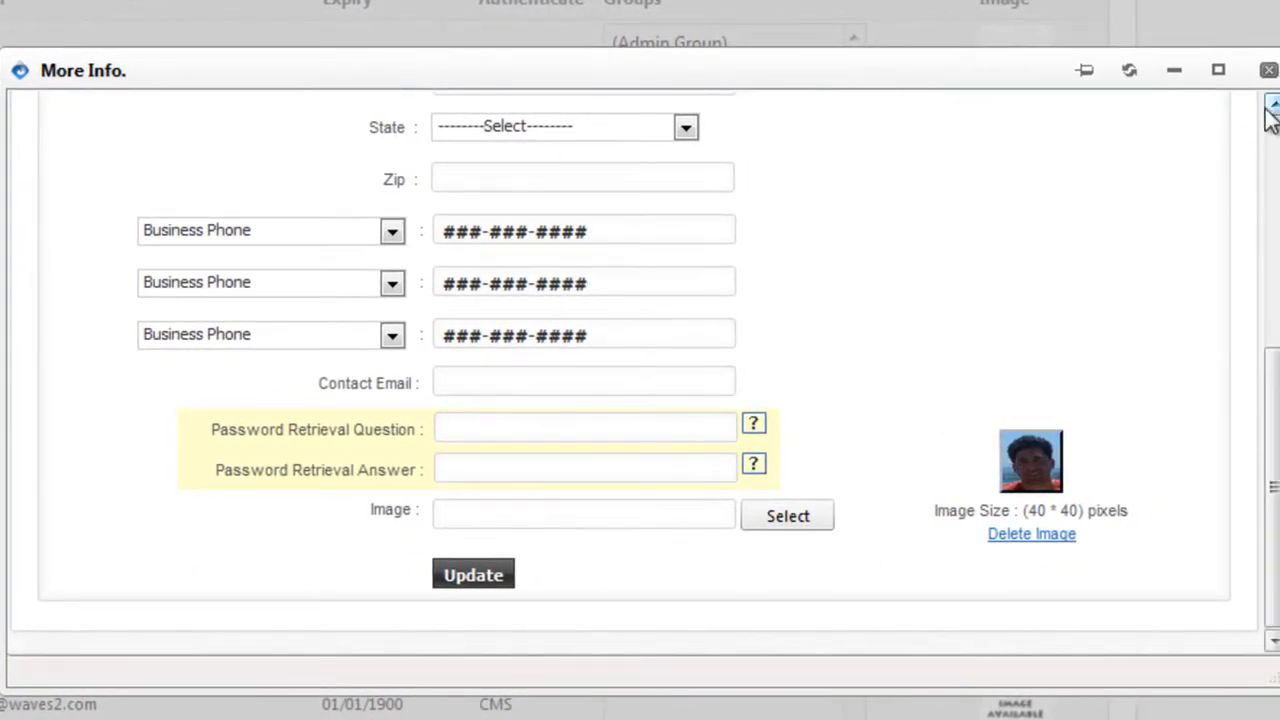
{"action": "left_click", "coordinate": [1268, 70]}
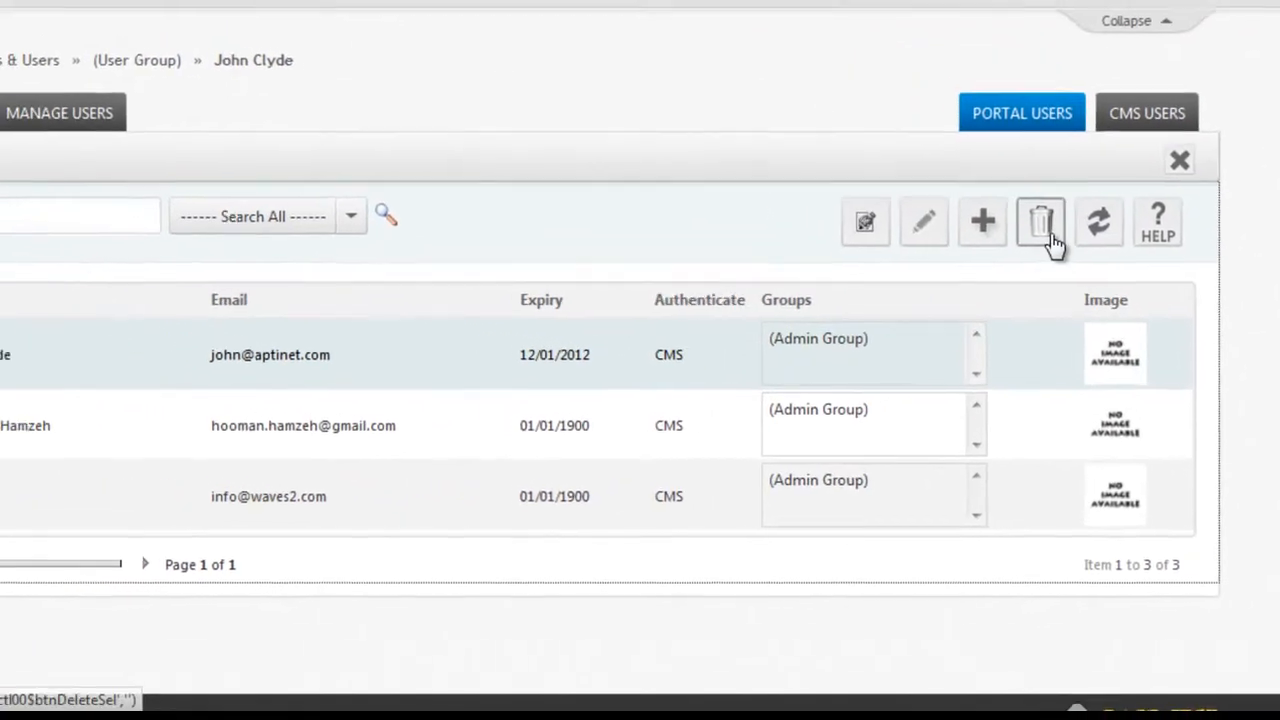
Delete the checked first user and confirm the deletion.
{"action": "left_click", "coordinate": [977, 182]}
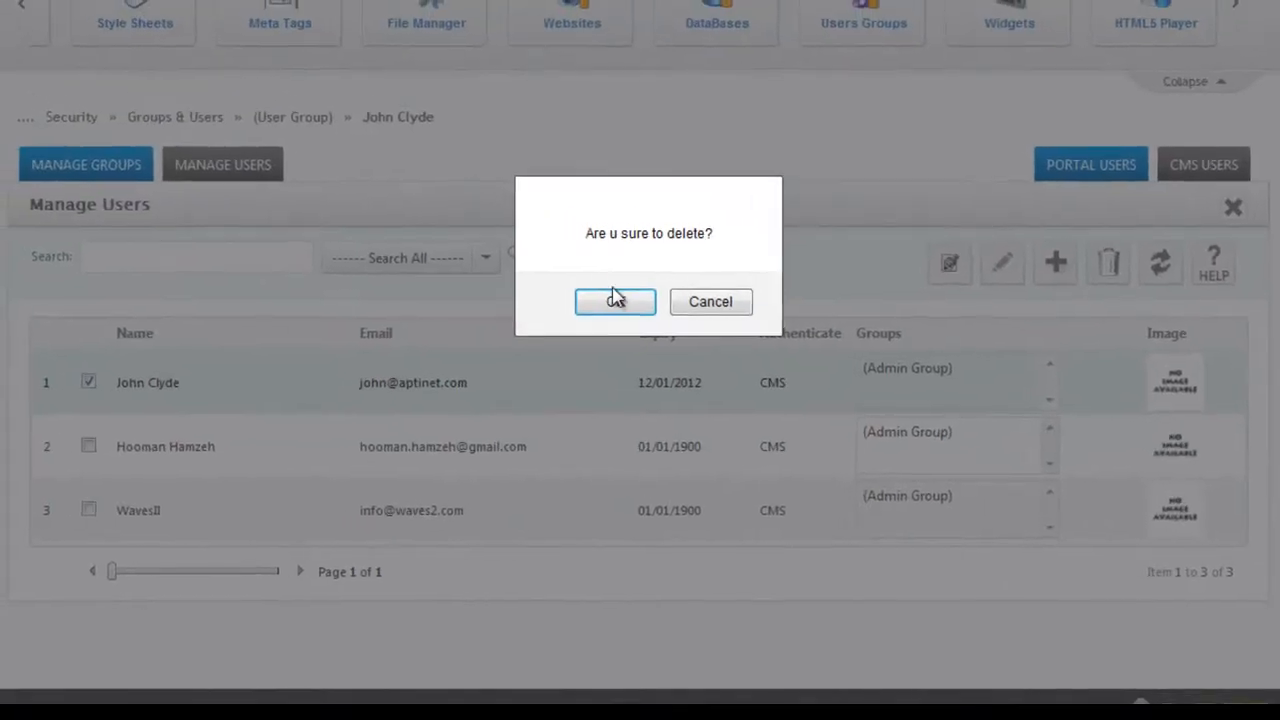
{"action": "left_click", "coordinate": [581, 291]}
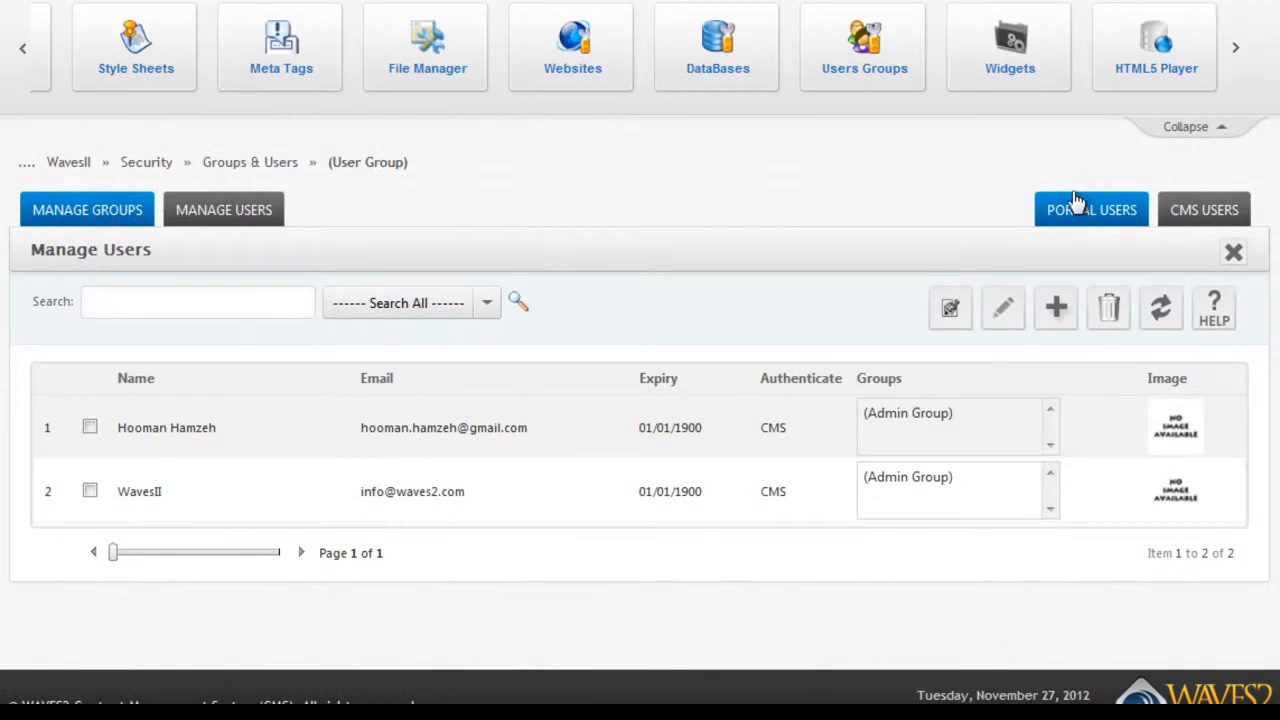
Show Portal Users, open the add-user form, then cancel it.
{"action": "left_click", "coordinate": [1077, 209]}
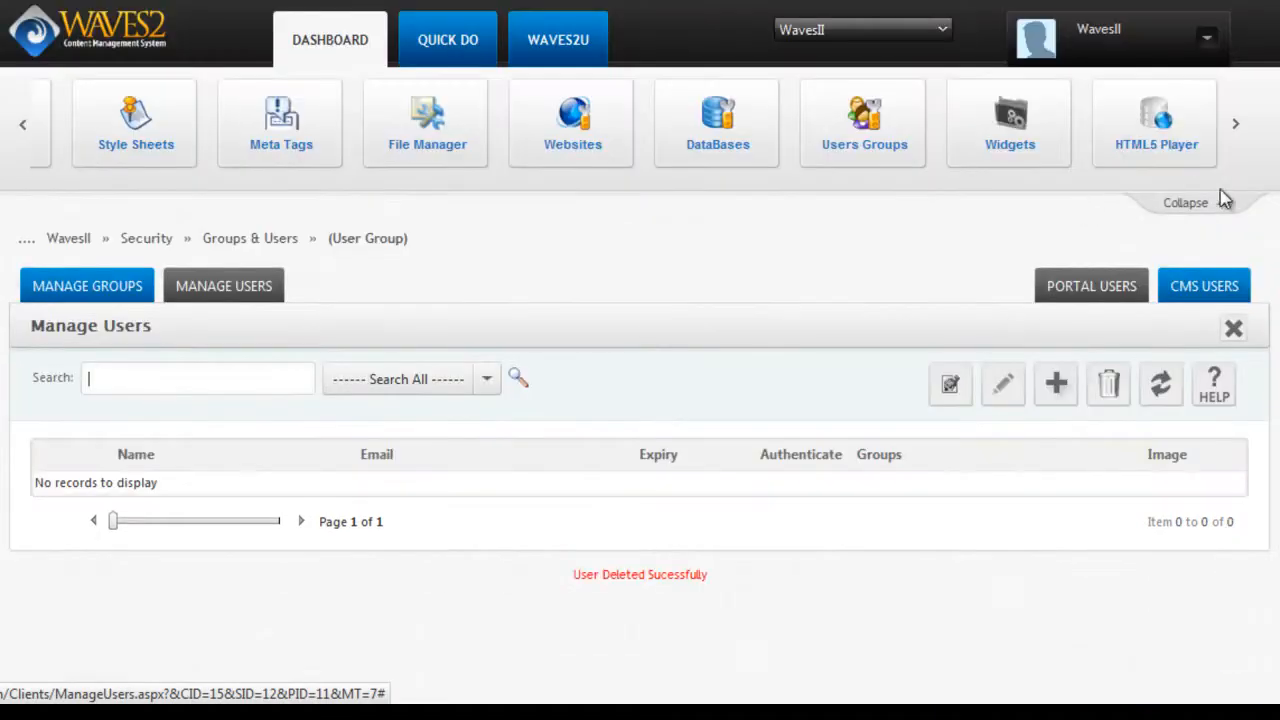
{"action": "left_click", "coordinate": [1057, 383]}
{"action": "scroll", "coordinate": [877, 246], "scroll_direction": "down", "scroll_amount": 3}
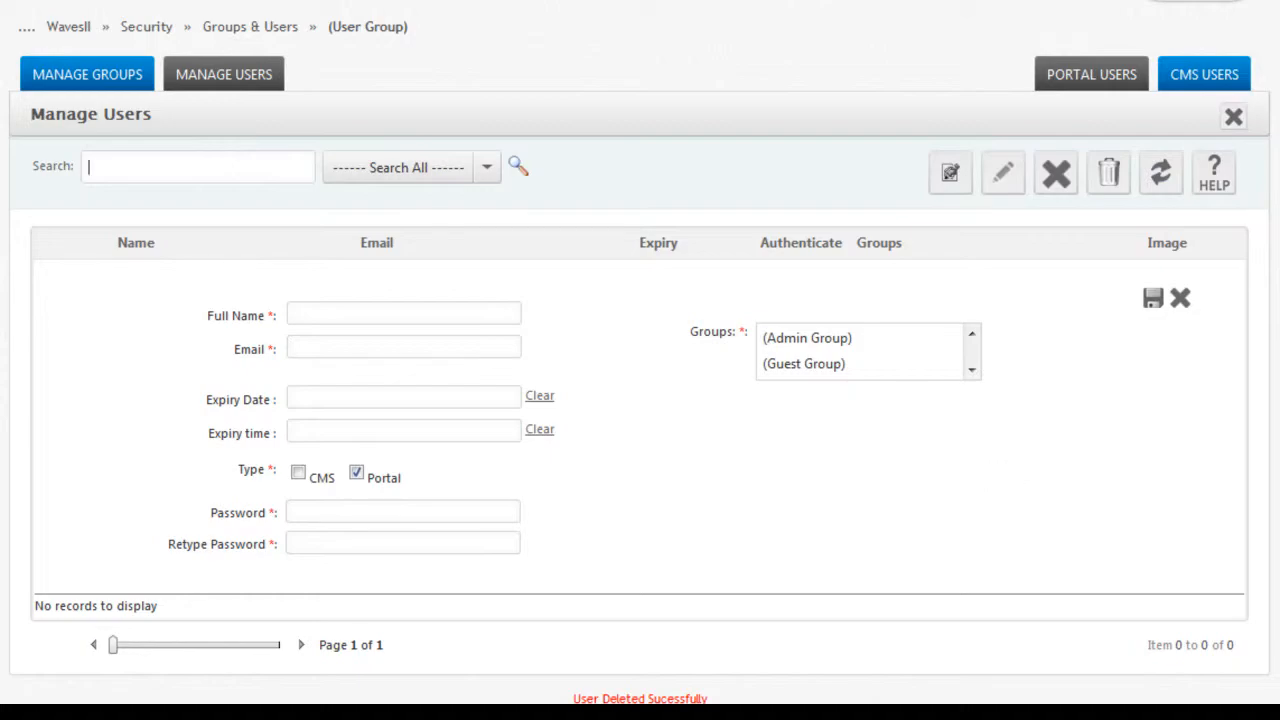
{"action": "scroll", "coordinate": [640, 360], "scroll_direction": "up", "scroll_amount": 1}
{"action": "left_click", "coordinate": [1181, 424]}
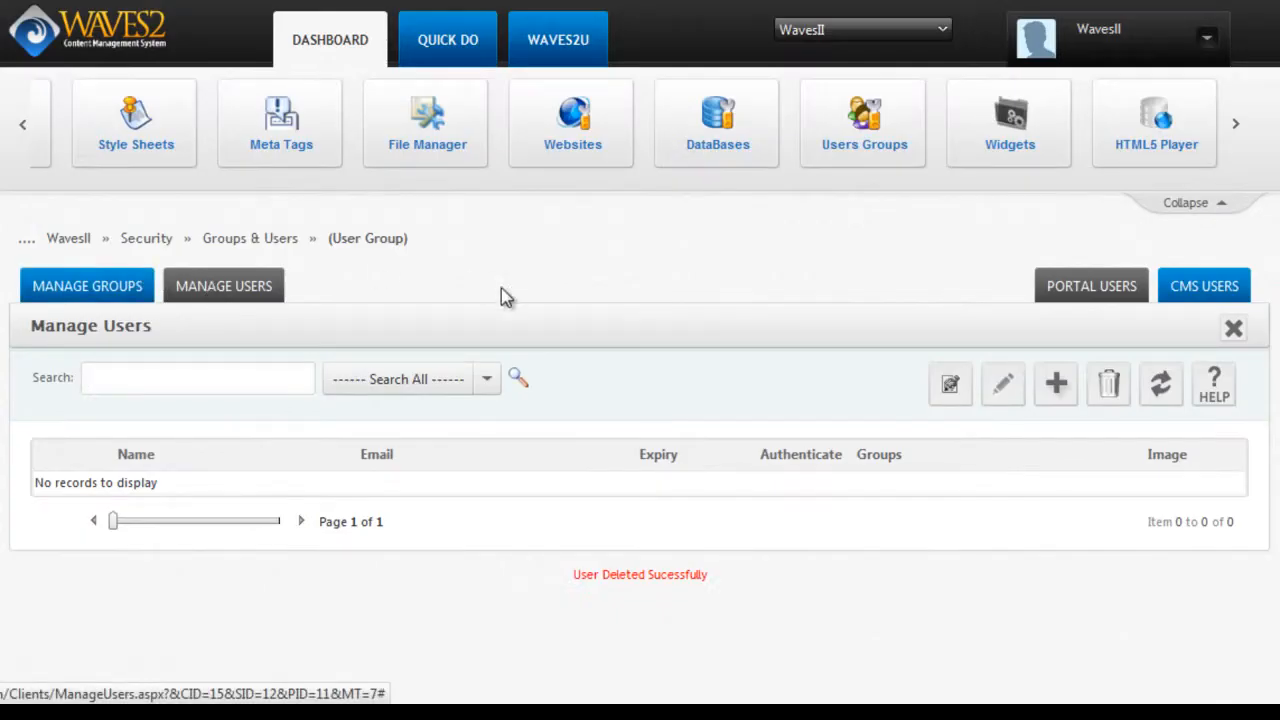
Switch to Manage Groups and scroll through the four groups and their members.
{"action": "left_click", "coordinate": [118, 285]}
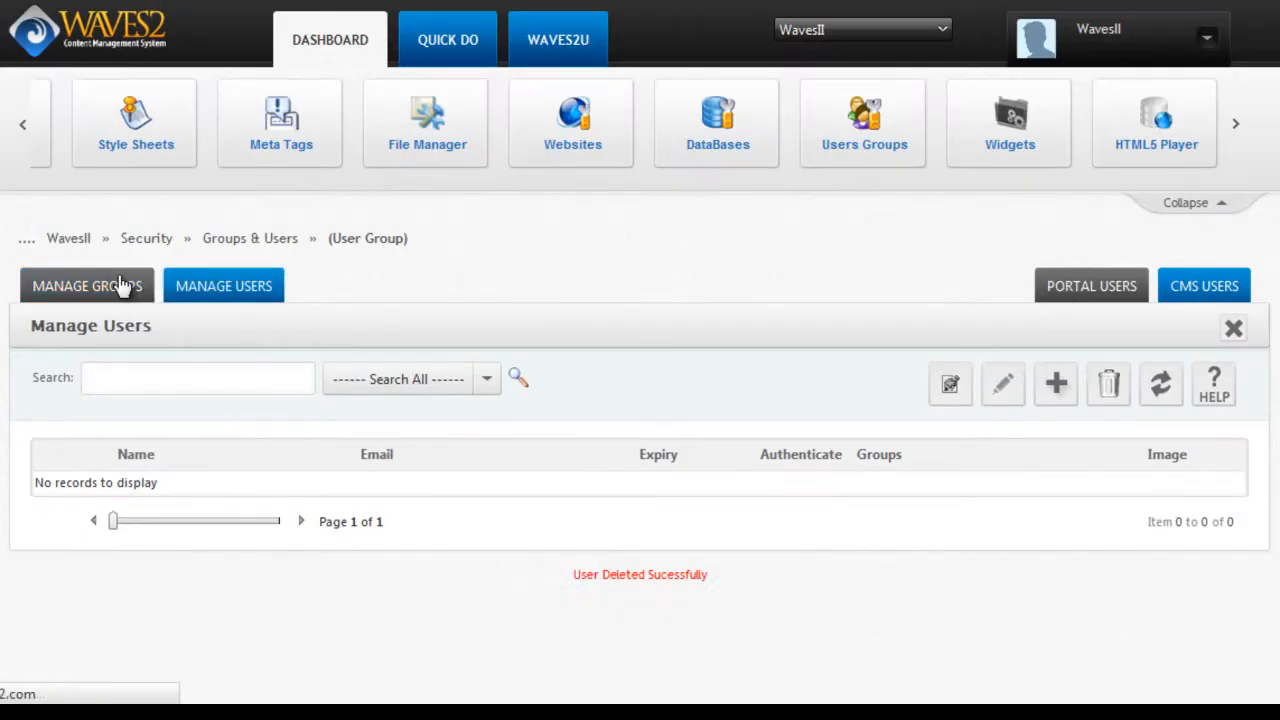
{"action": "scroll", "coordinate": [737, 269], "scroll_direction": "down", "scroll_amount": 2}
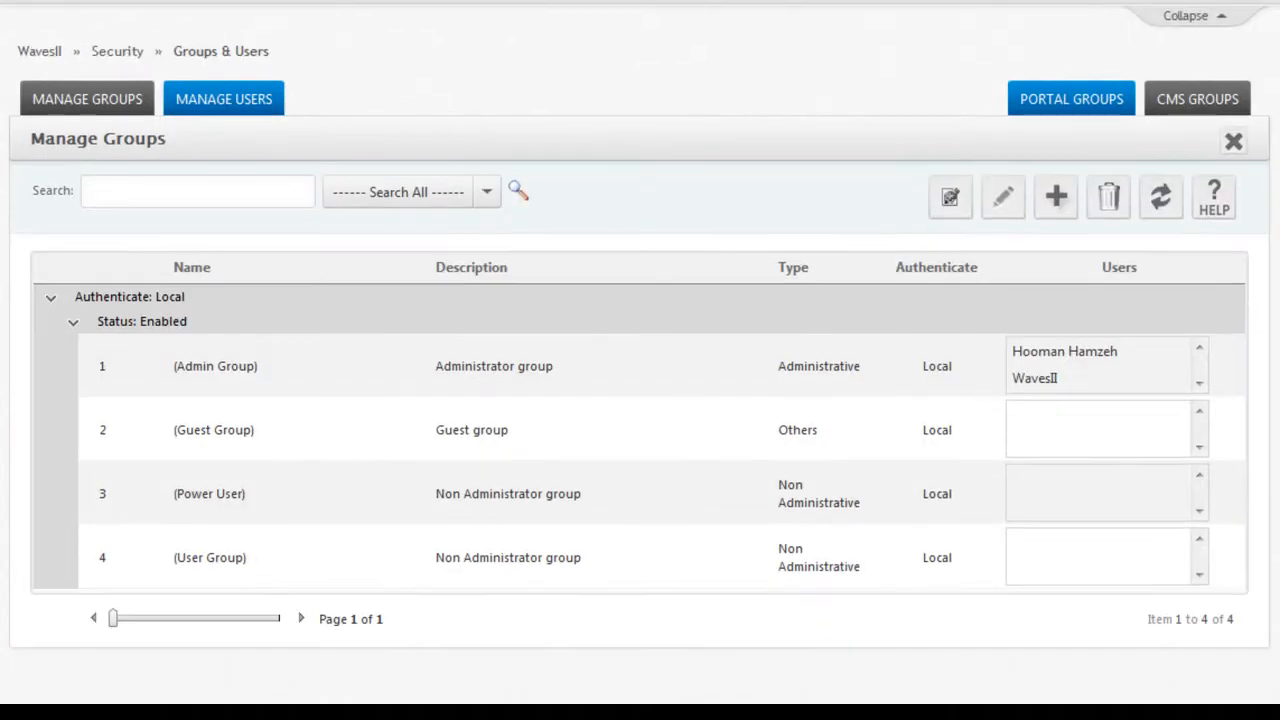
{"action": "scroll", "coordinate": [1006, 271], "scroll_direction": "down", "scroll_amount": 1}
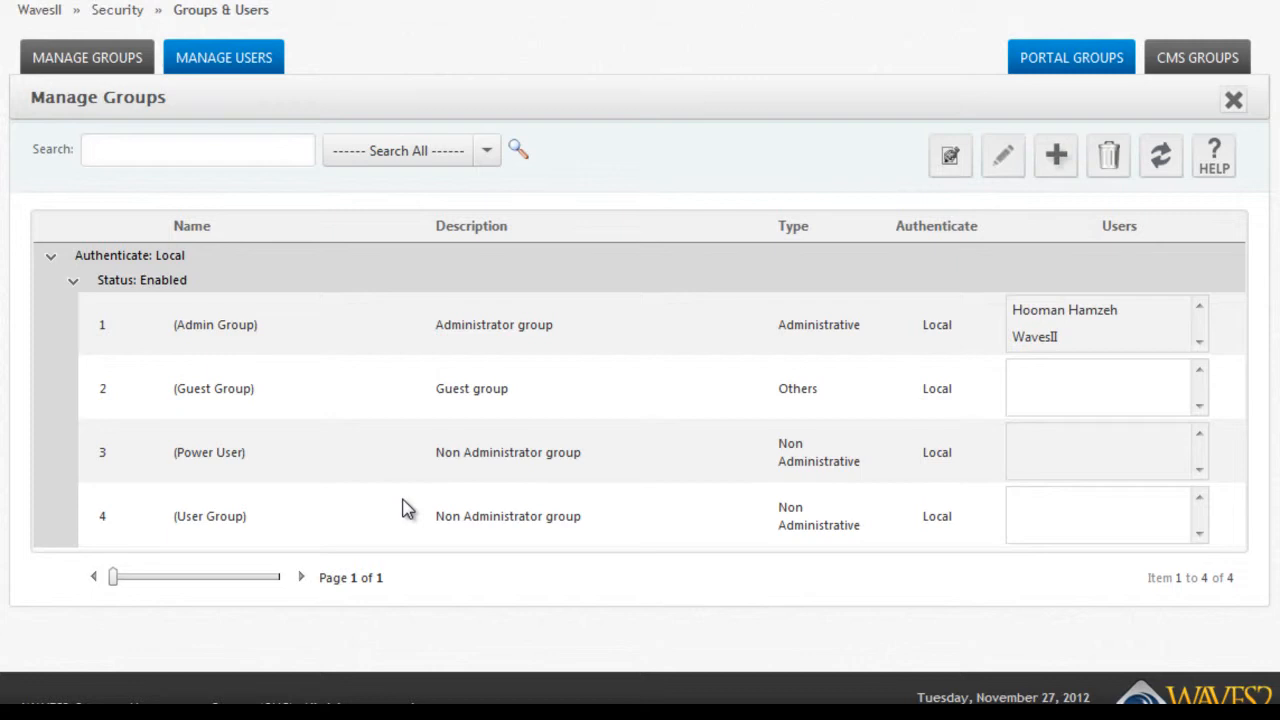
{"action": "scroll", "coordinate": [592, 342], "scroll_direction": "up", "scroll_amount": 3}
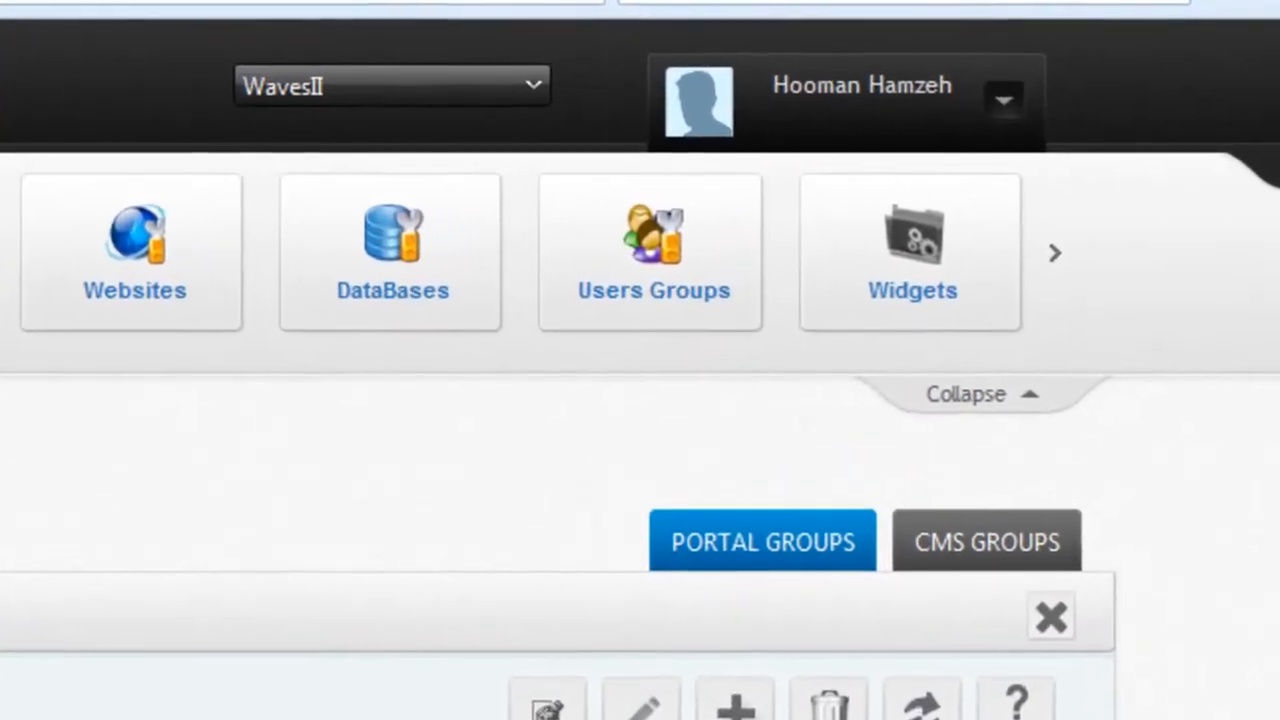
Log out, then sign back in using the suggested site administrator e-mail.
{"action": "left_click", "coordinate": [1005, 99]}
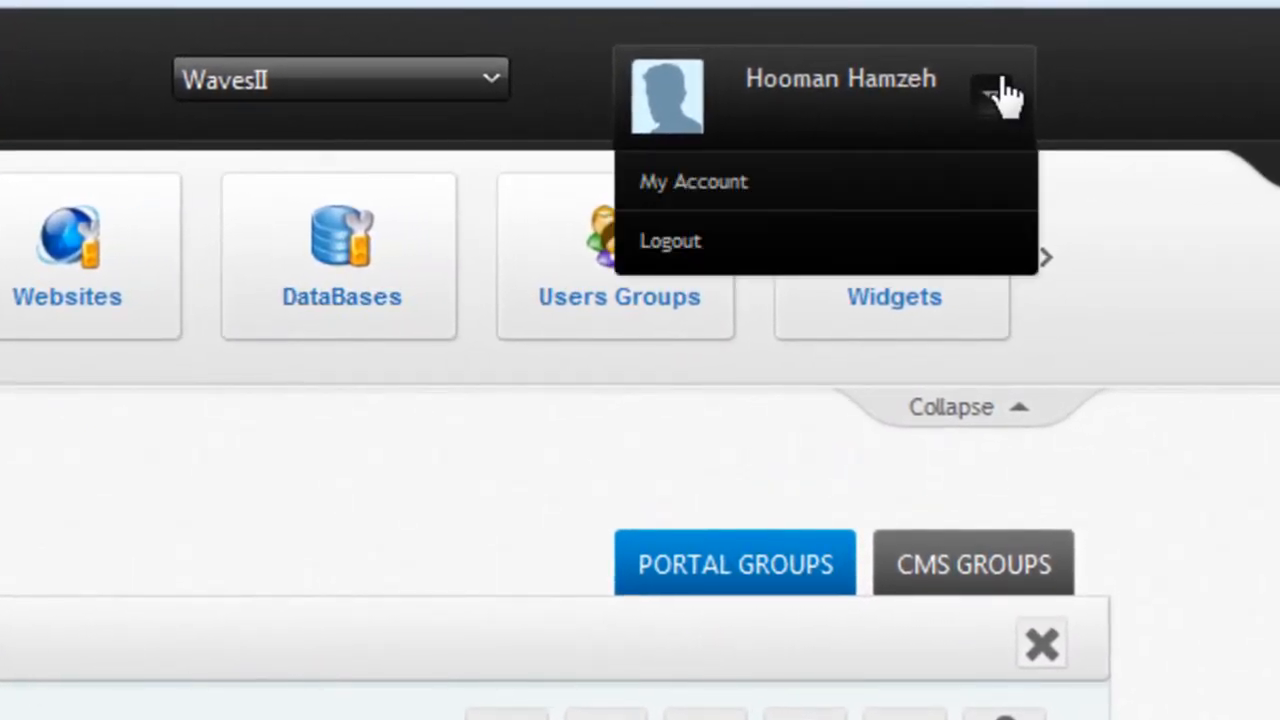
{"action": "left_click", "coordinate": [670, 258]}
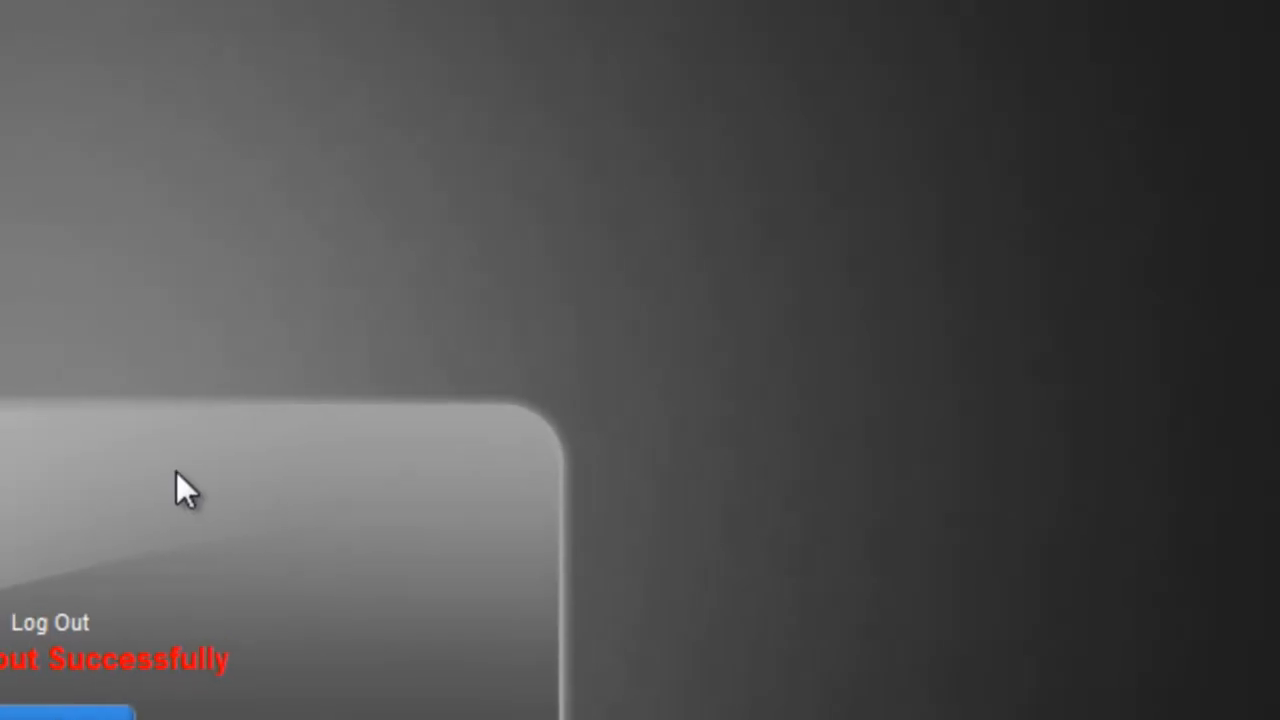
{"action": "left_click_drag", "start_coordinate": [92, 624], "coordinate": [14, 414]}
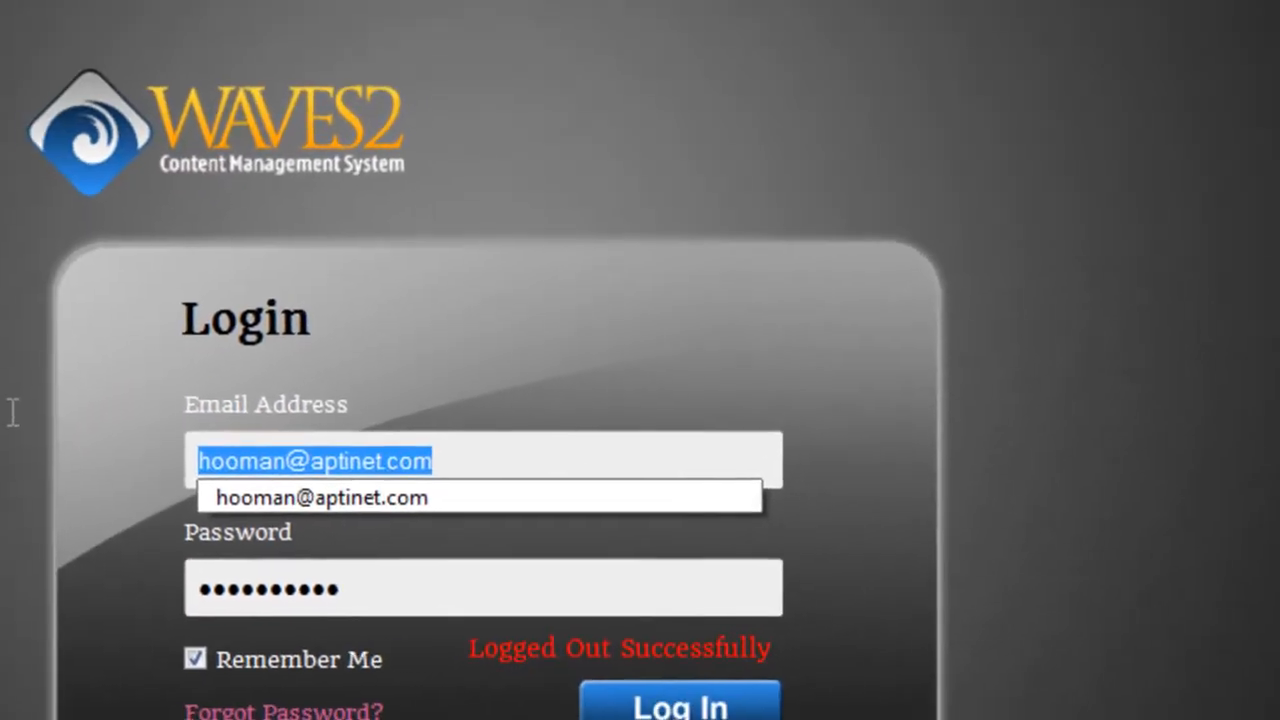
{"action": "type", "text": "sadmin"}
{"action": "key", "text": "Down"}
{"action": "key", "text": "Tab"}
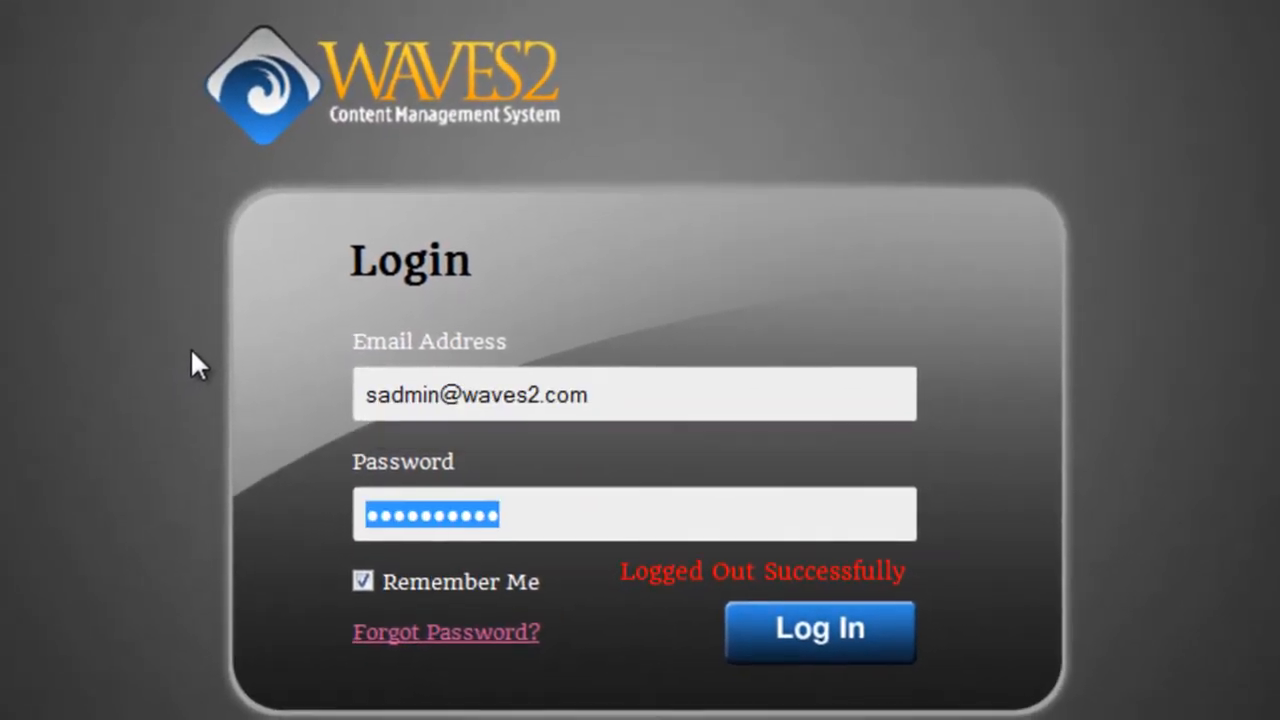
{"action": "key", "text": "Return"}
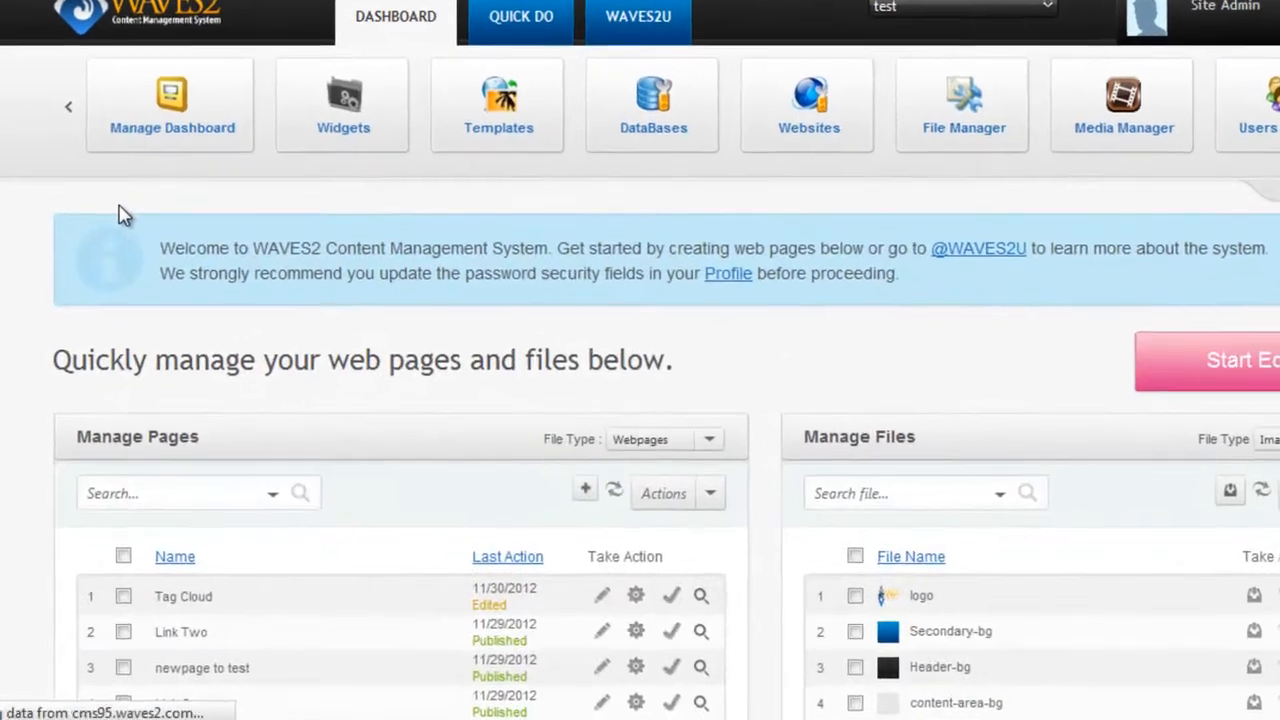
Go to Configuration > Manage Domain Controllers and start a blank new controller entry.
{"action": "left_click", "coordinate": [3, 240]}
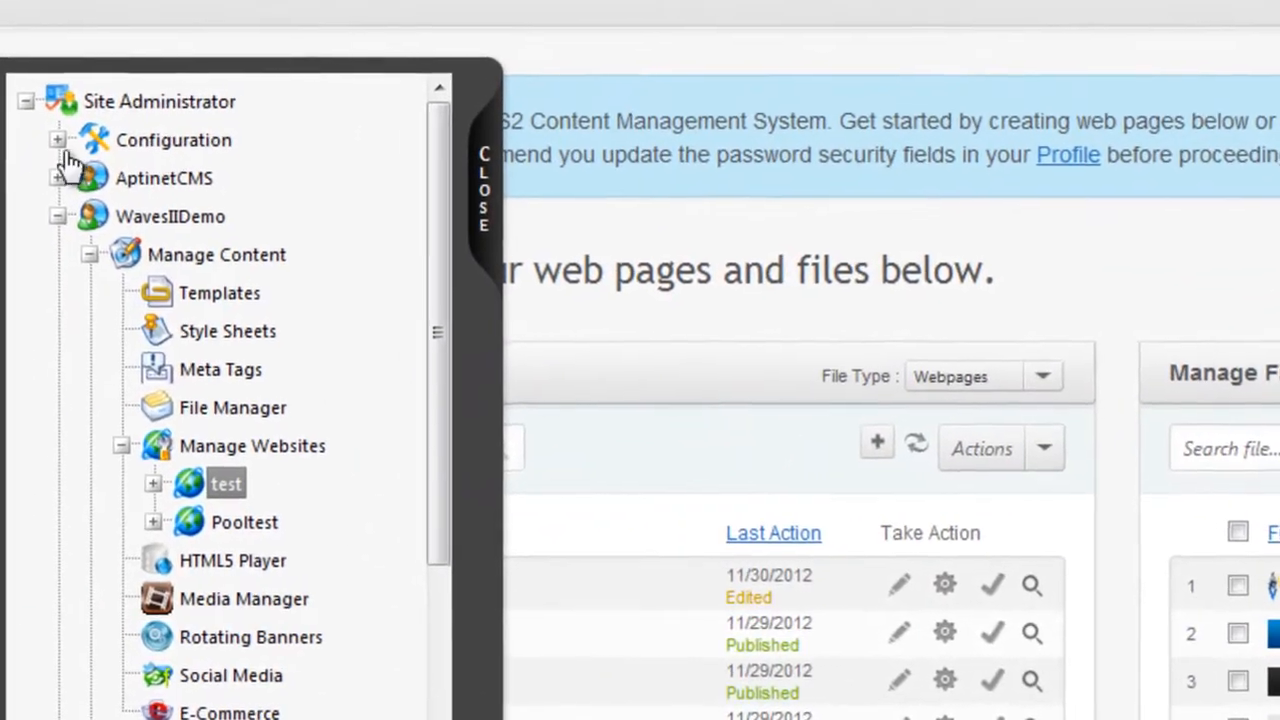
{"action": "left_click", "coordinate": [58, 140]}
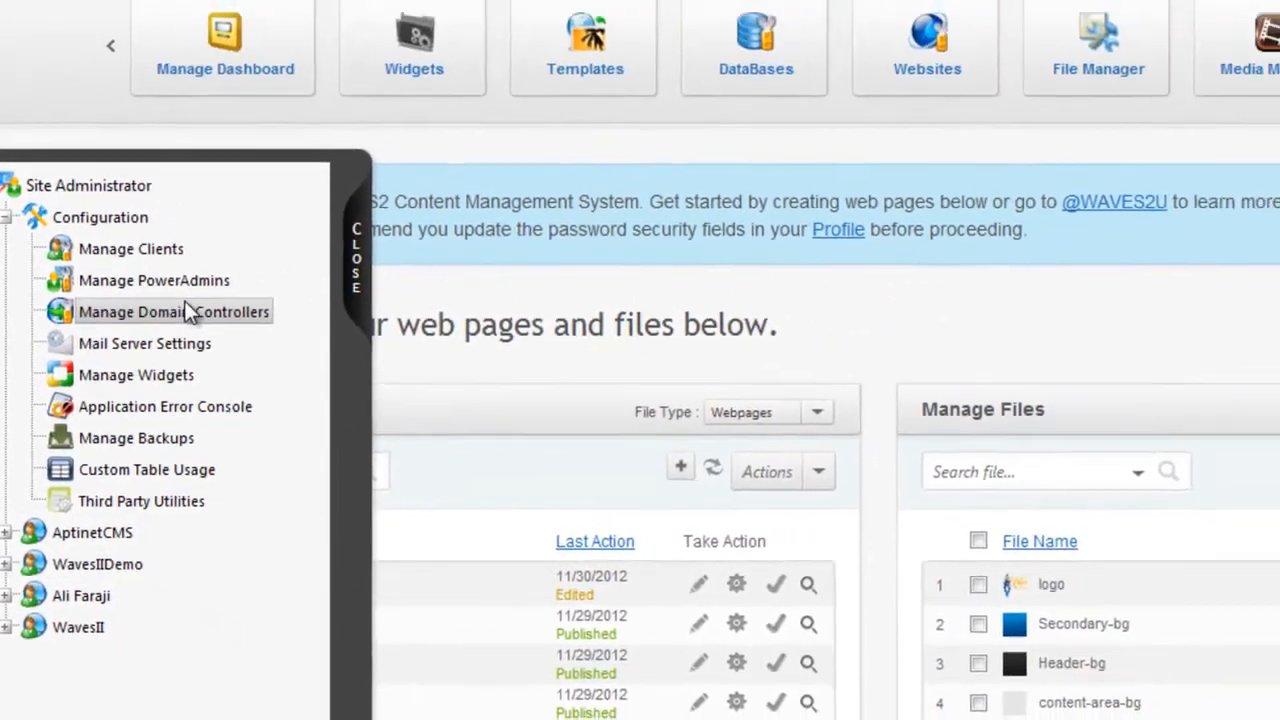
{"action": "left_click", "coordinate": [300, 271]}
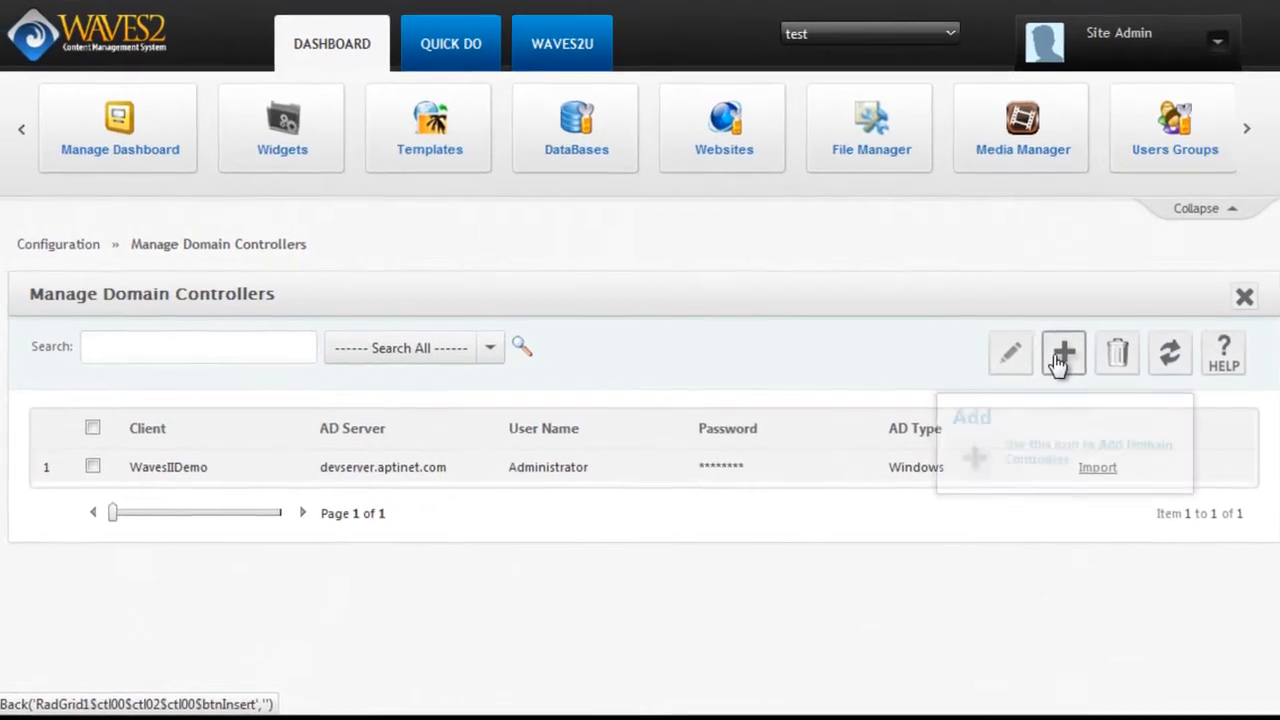
{"action": "left_click", "coordinate": [1059, 356]}
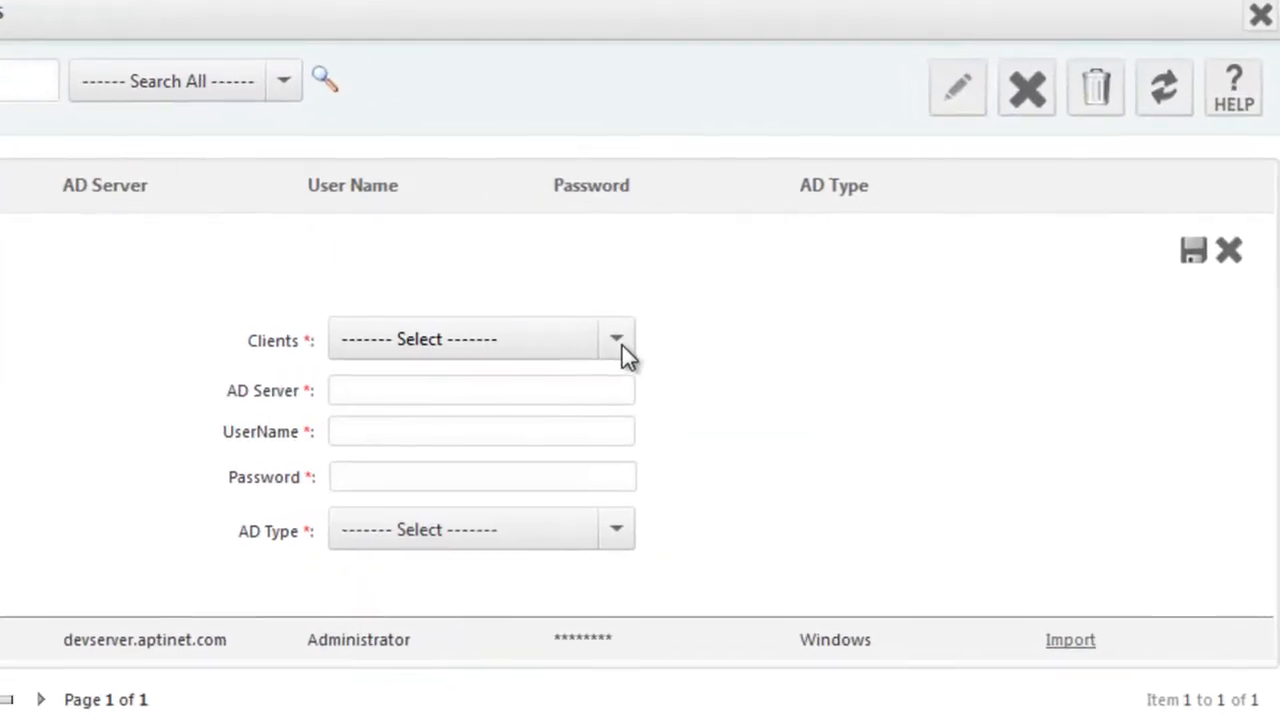
Save a new WavesII domain controller with AD server ldap.aptinet.com and AD type Windows.
{"action": "left_click", "coordinate": [642, 337]}
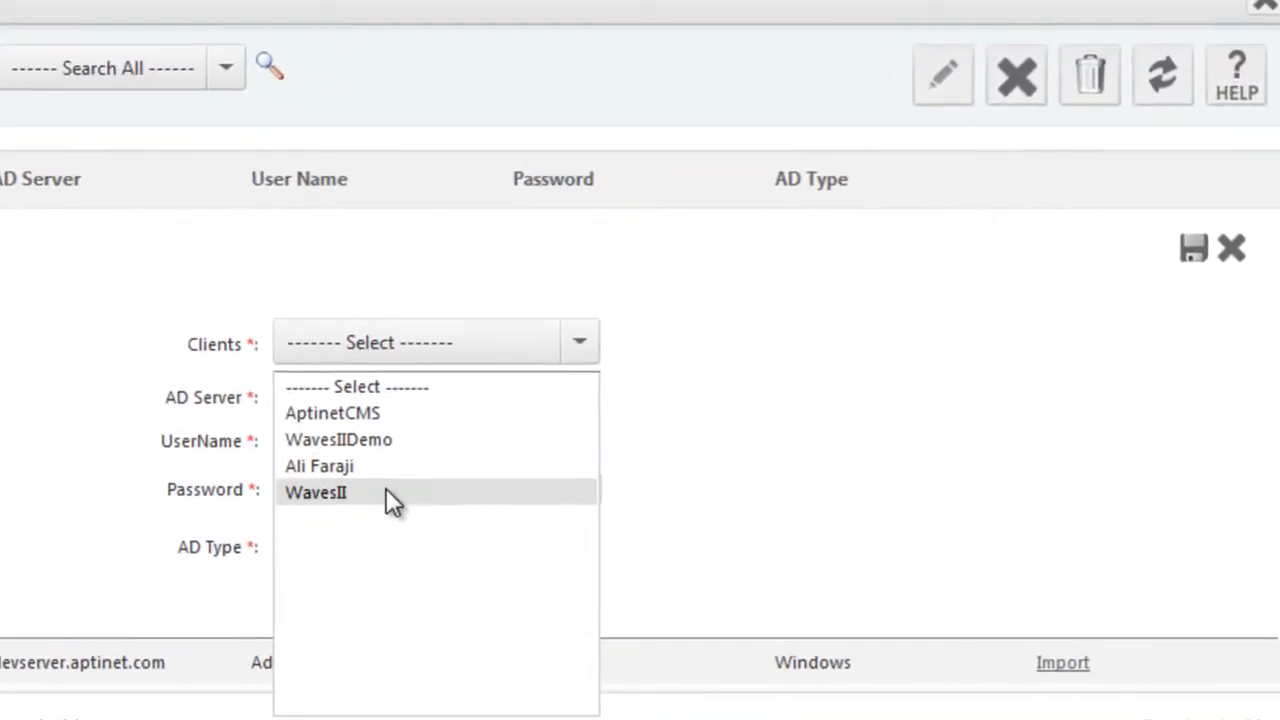
{"action": "left_click", "coordinate": [386, 493]}
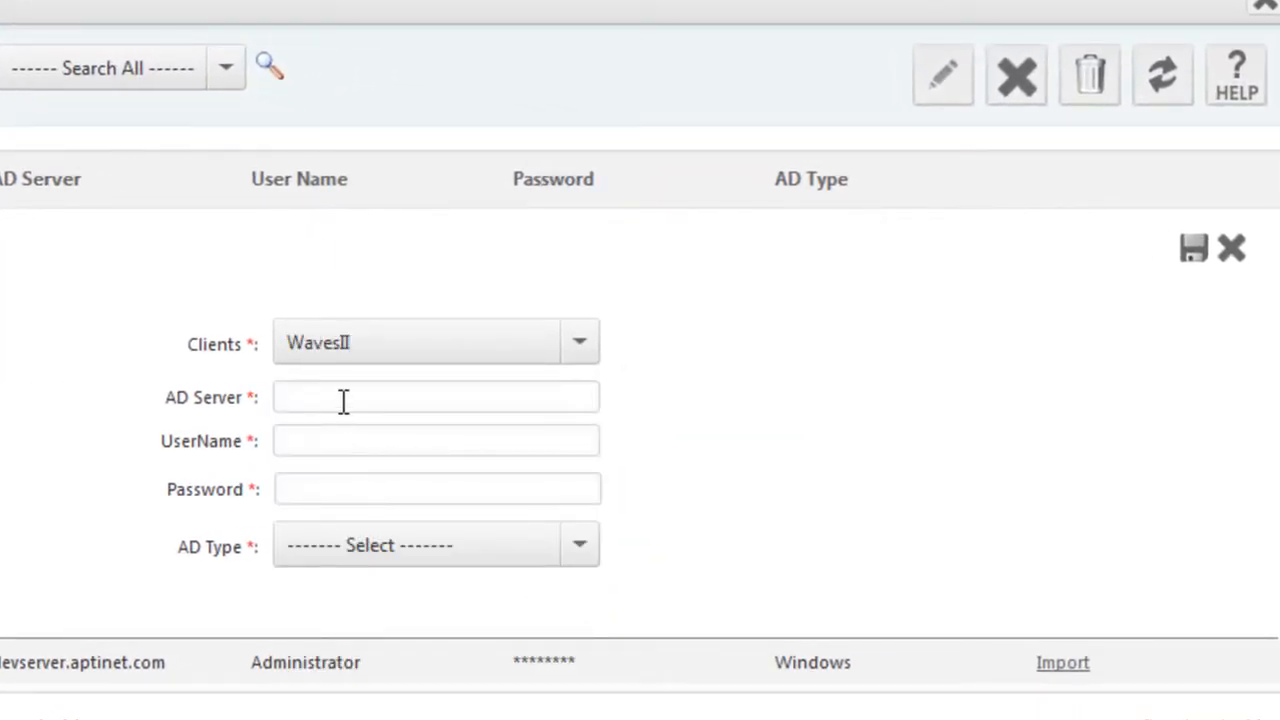
{"action": "left_click", "coordinate": [343, 400]}
{"action": "type", "text": "ldap.aptinet.com"}
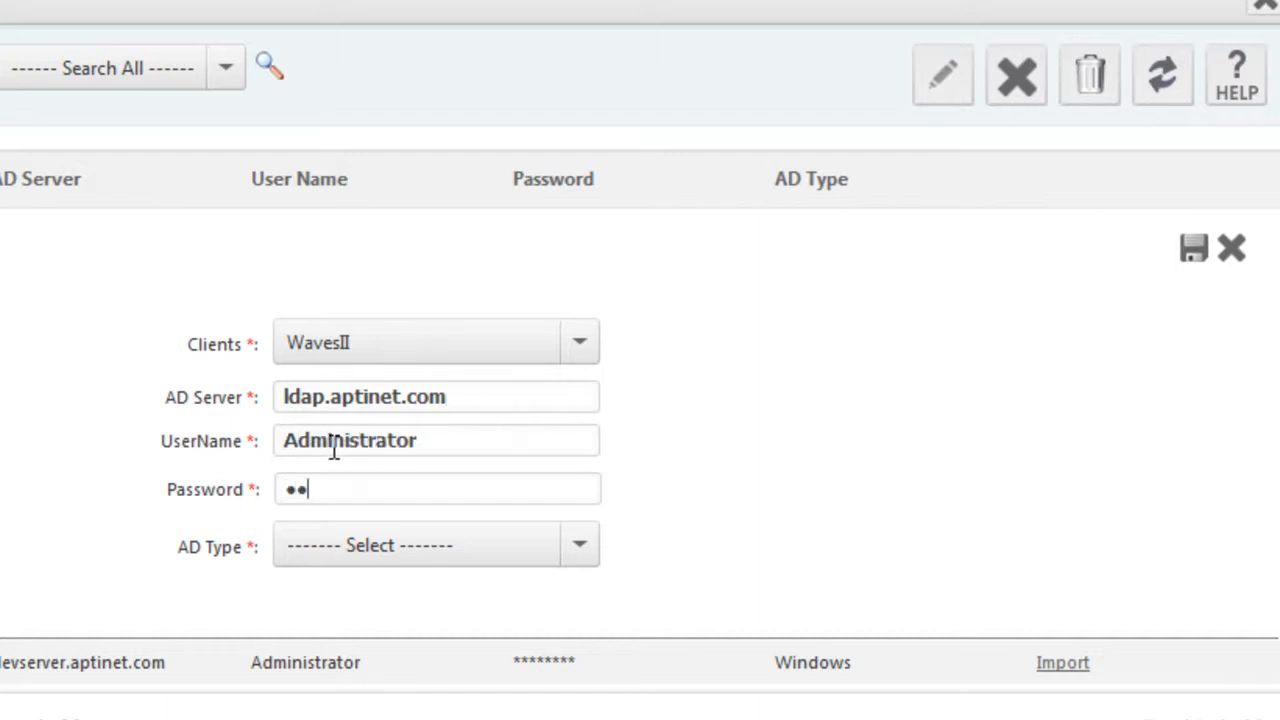
{"action": "left_click", "coordinate": [581, 540]}
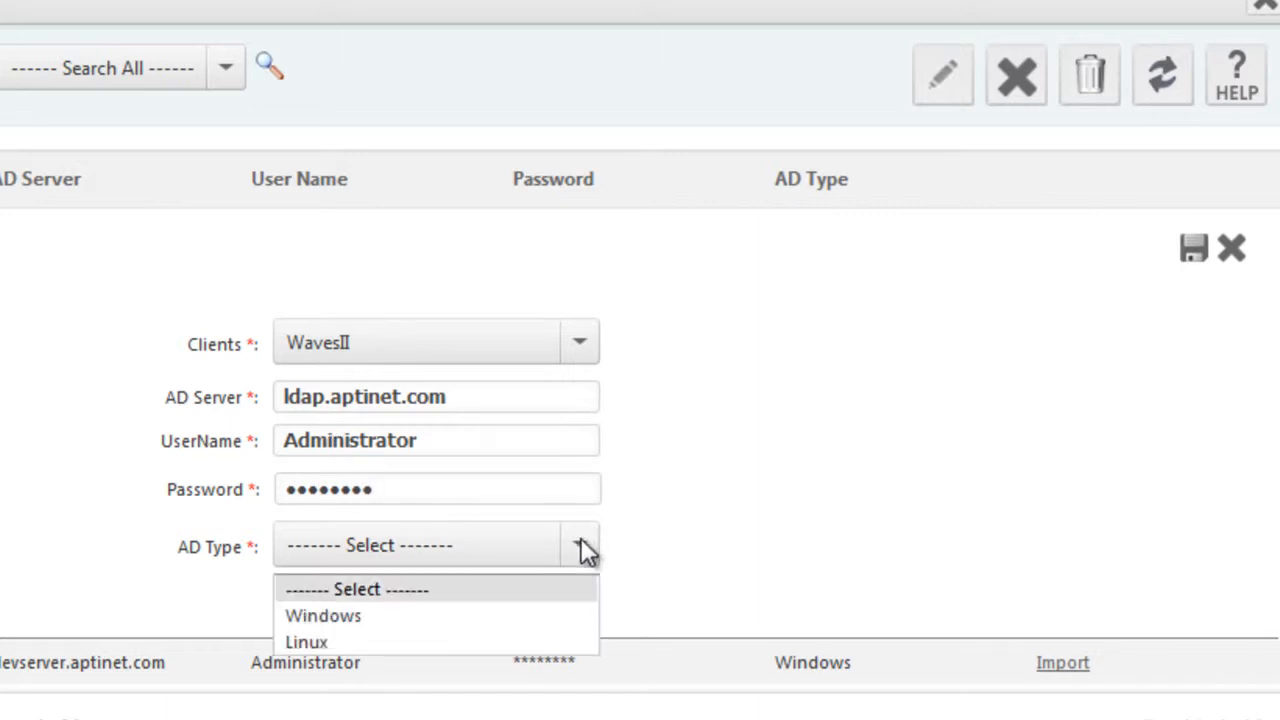
{"action": "left_click", "coordinate": [350, 615]}
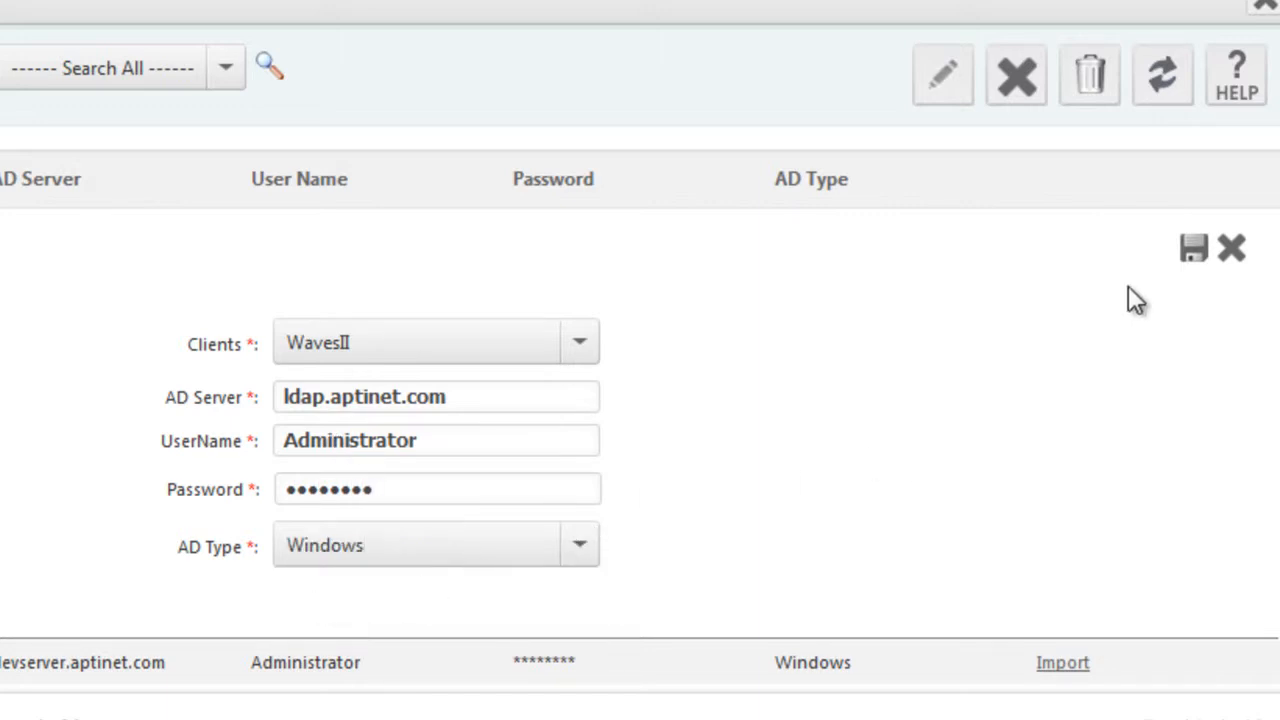
{"action": "left_click", "coordinate": [1194, 250]}
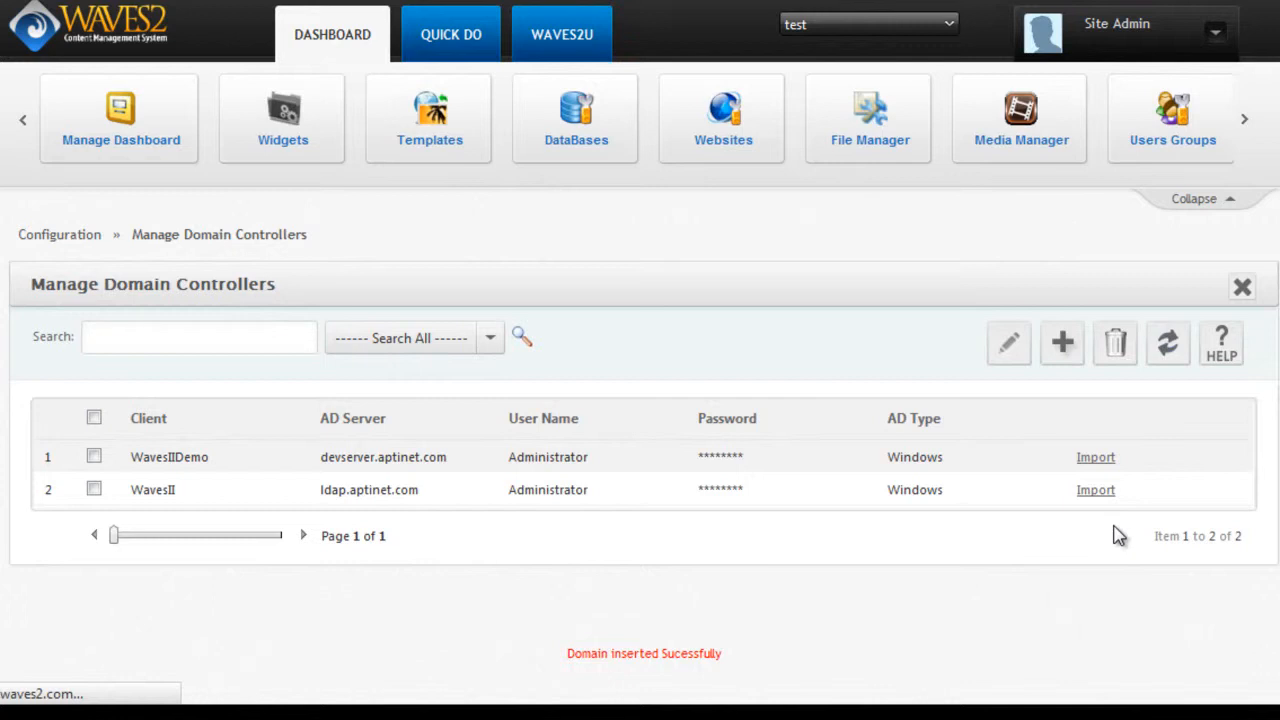
Tick the Broadcast group and its users in the ldap.aptinet.com import list.
{"action": "scroll", "coordinate": [640, 400], "scroll_direction": "down", "scroll_amount": 4}
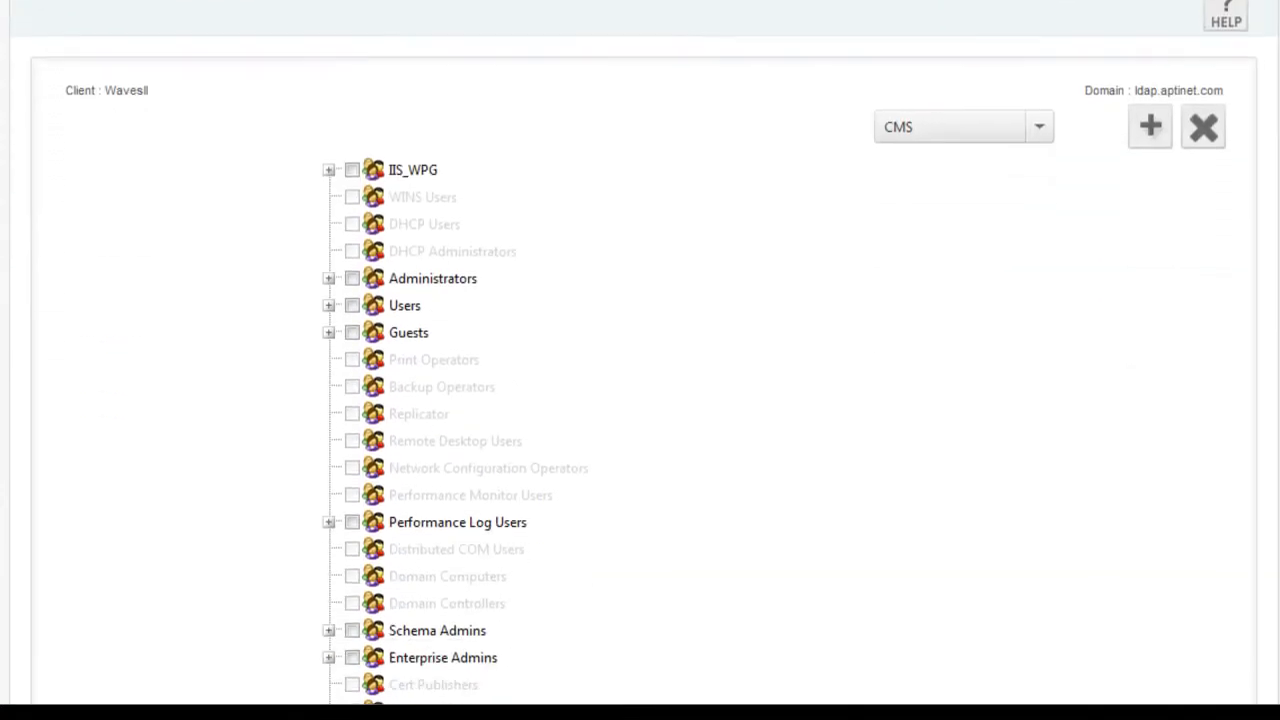
{"action": "scroll", "coordinate": [470, 360], "scroll_direction": "down", "scroll_amount": 5}
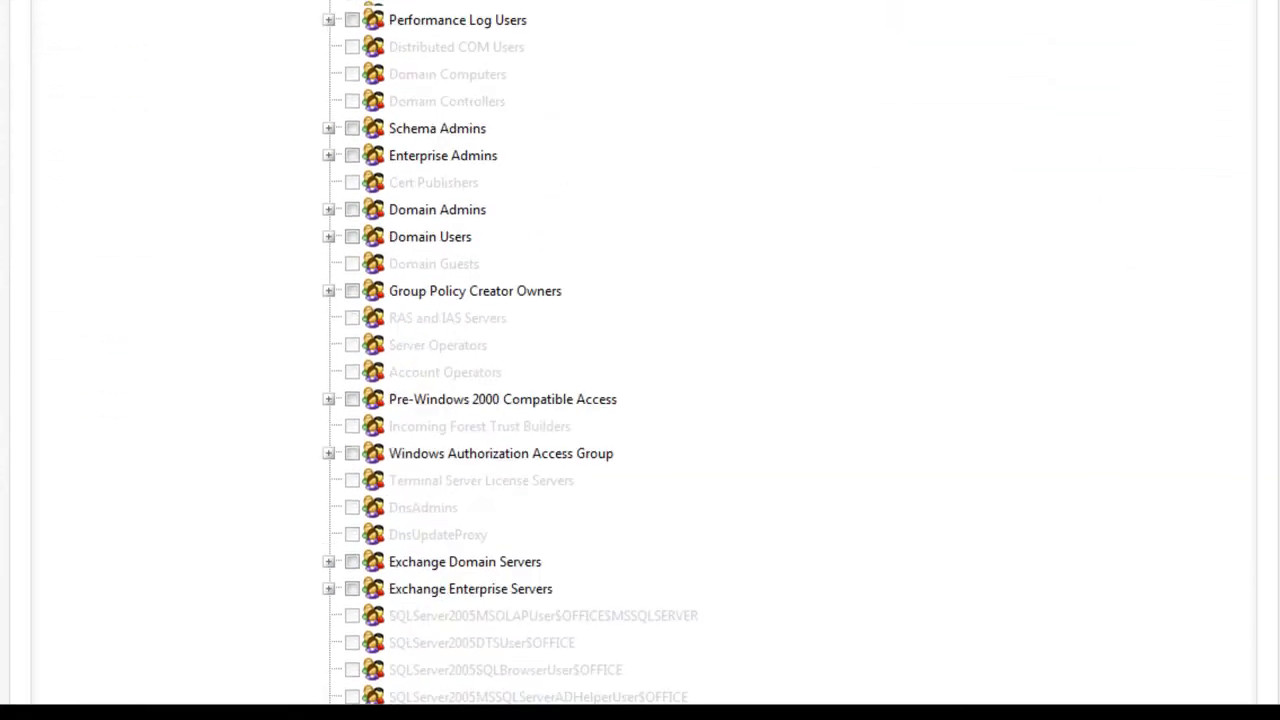
{"action": "scroll", "coordinate": [640, 360], "scroll_direction": "down", "scroll_amount": 3}
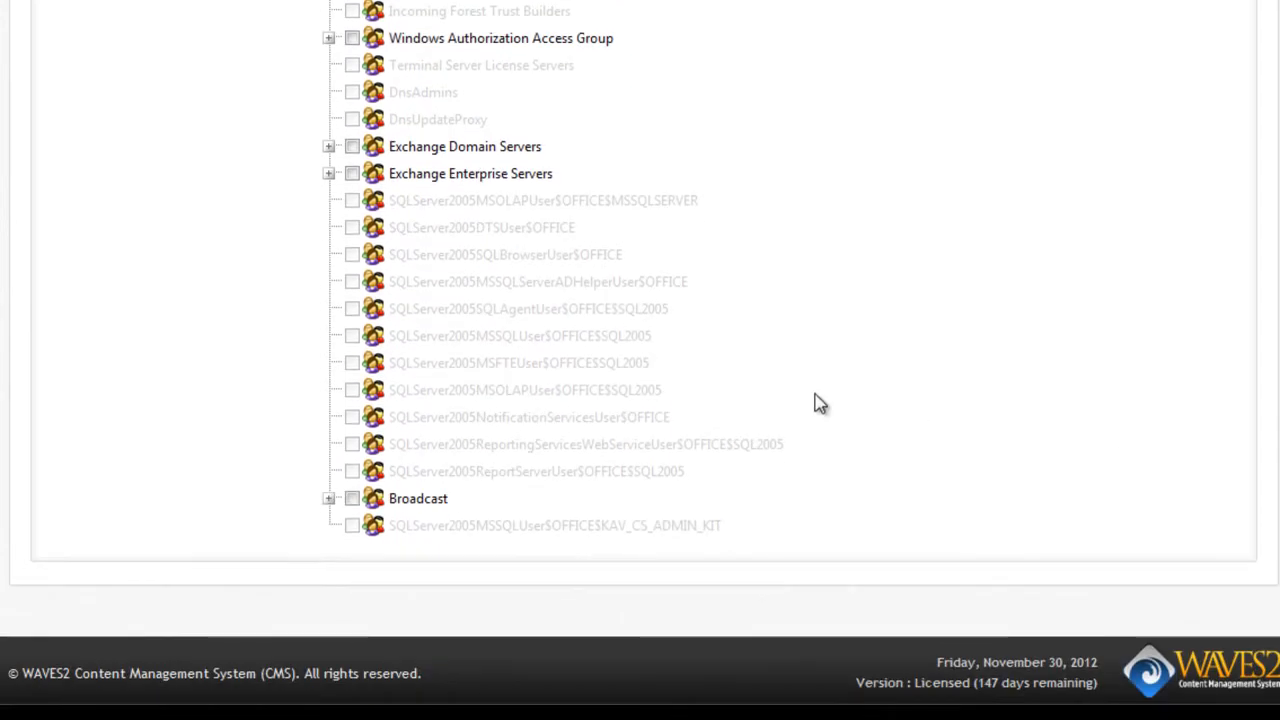
{"action": "left_click", "coordinate": [353, 500]}
{"action": "left_click", "coordinate": [329, 499]}
Untick three Broadcast members and import the remaining ticked domain users.
{"action": "scroll", "coordinate": [666, 430], "scroll_direction": "up", "scroll_amount": 8}
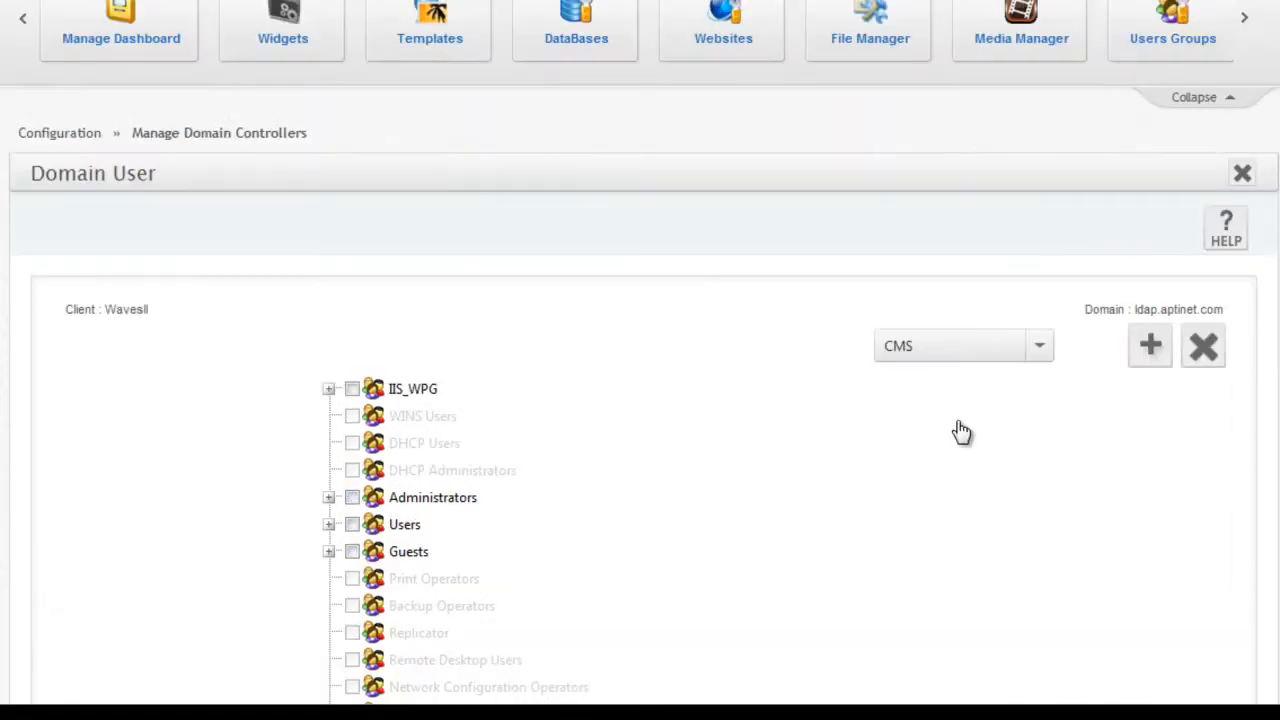
{"action": "scroll", "coordinate": [640, 430], "scroll_direction": "down", "scroll_amount": 9}
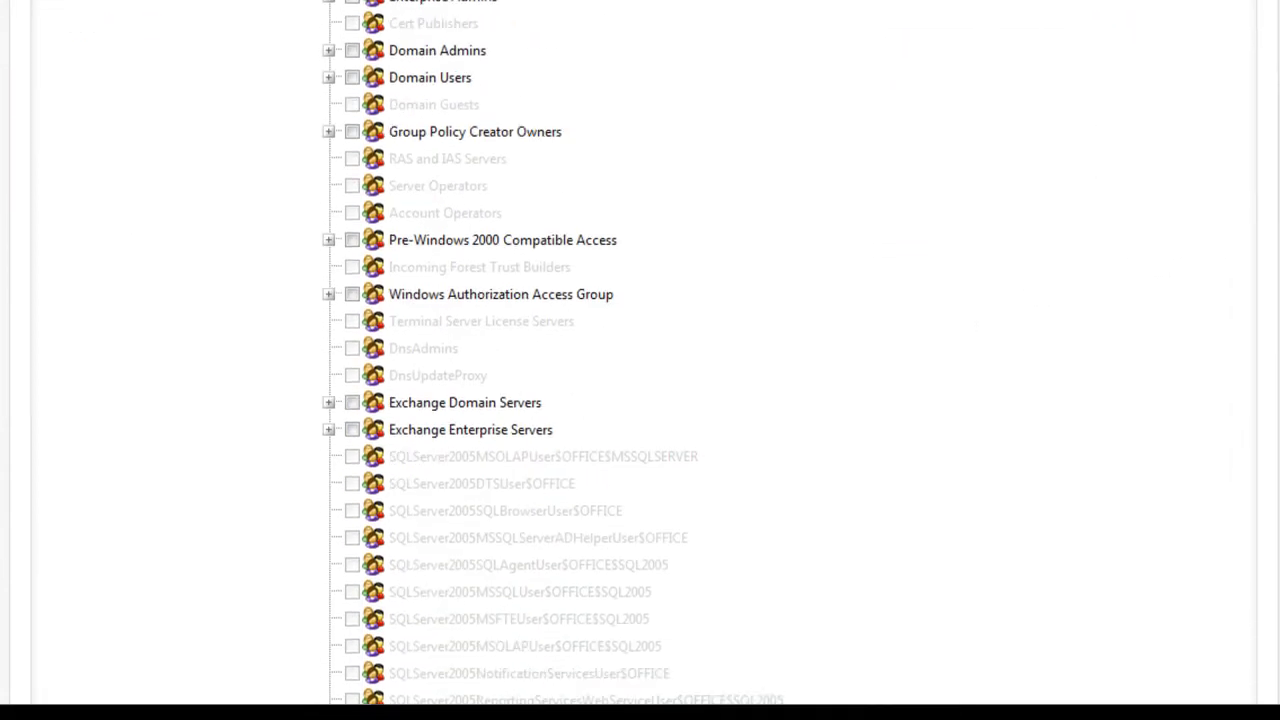
{"action": "scroll", "coordinate": [640, 400], "scroll_direction": "down", "scroll_amount": 2}
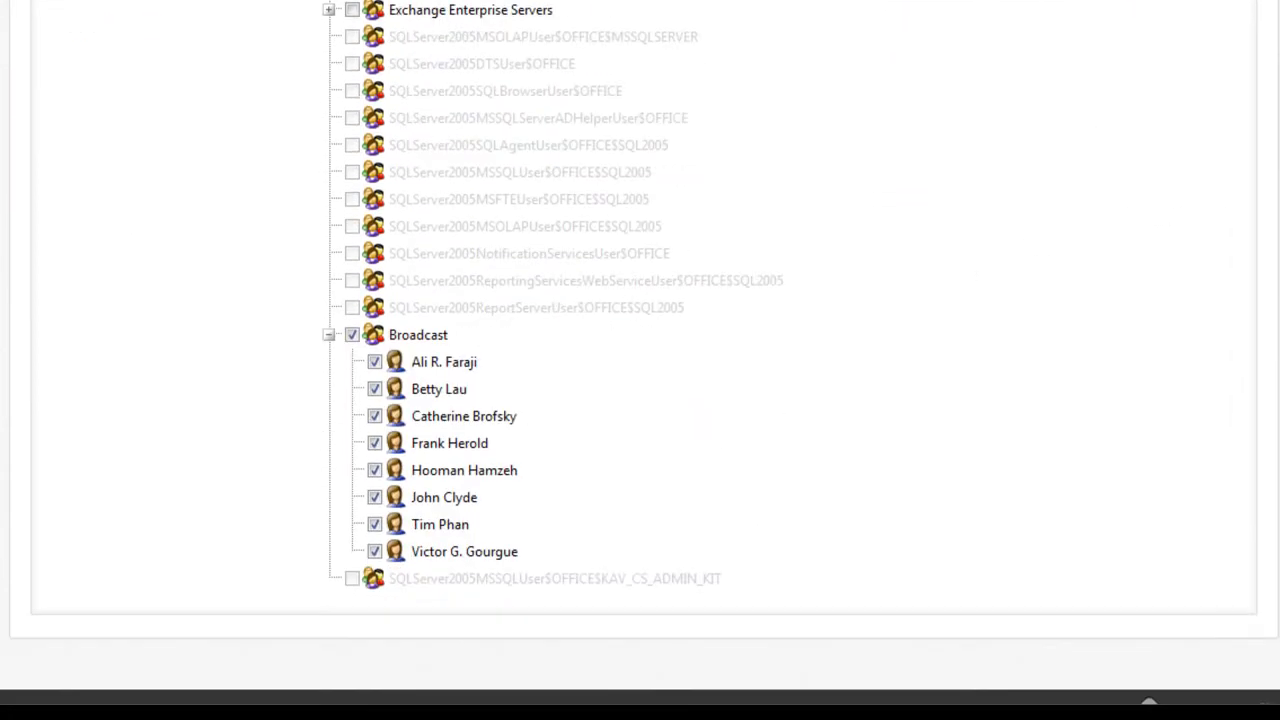
{"action": "left_click", "coordinate": [375, 390]}
{"action": "left_click", "coordinate": [375, 525]}
{"action": "left_click", "coordinate": [375, 498]}
{"action": "scroll", "coordinate": [1148, 703], "scroll_direction": "up", "scroll_amount": 15}
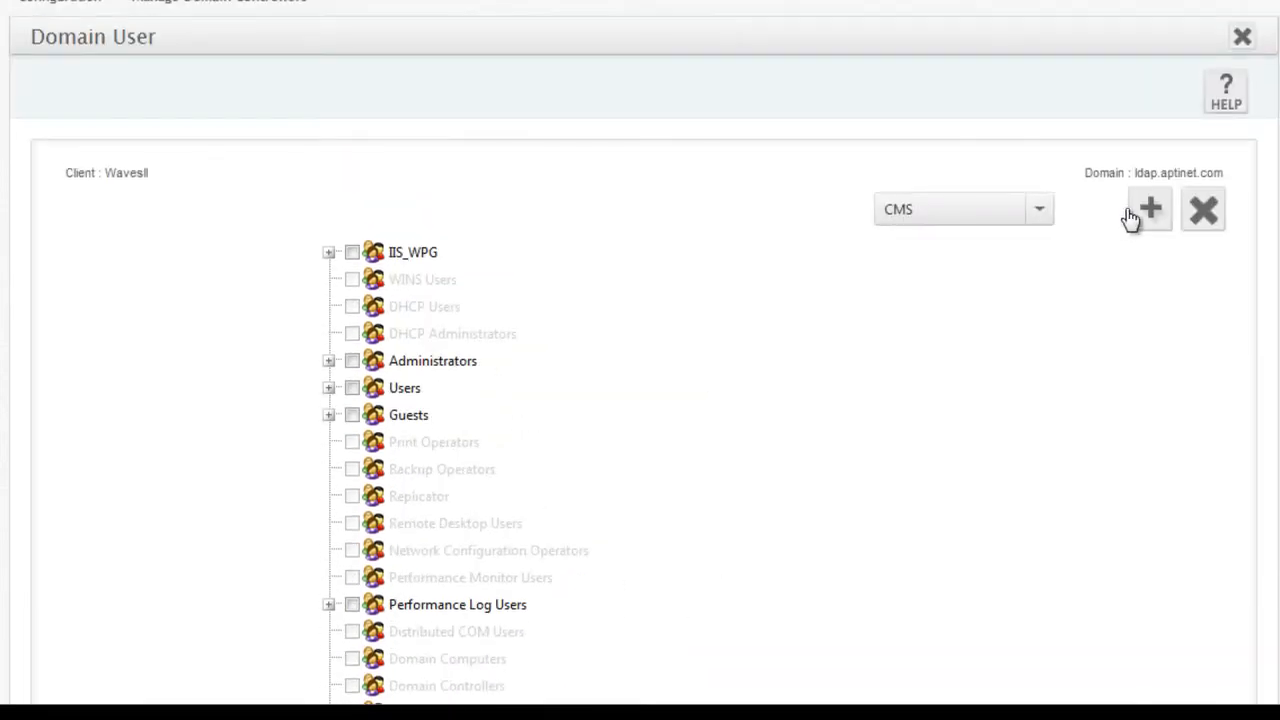
{"action": "left_click", "coordinate": [1150, 210]}
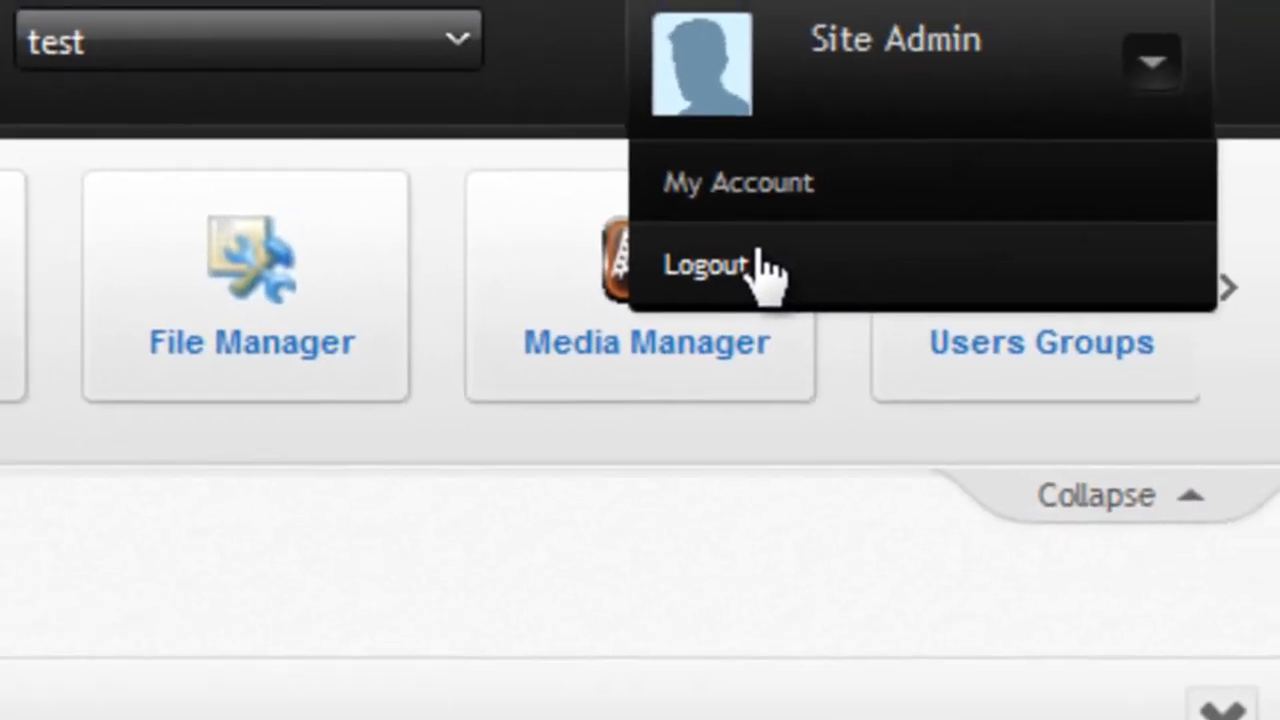
Log out of Site Admin and log in with the saved WavesII account e-mail and password.
{"action": "left_click", "coordinate": [768, 272]}
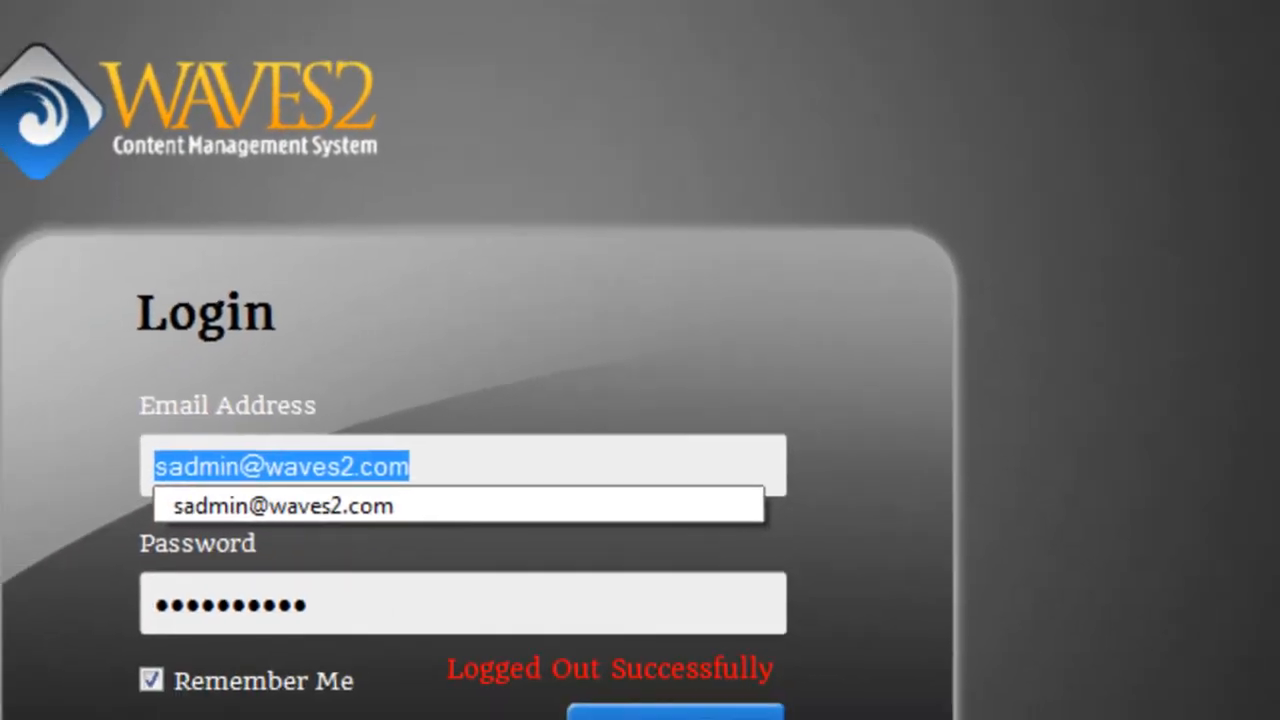
{"action": "type", "text": "info@"}
{"action": "key", "text": "Down"}
{"action": "key", "text": "Tab"}
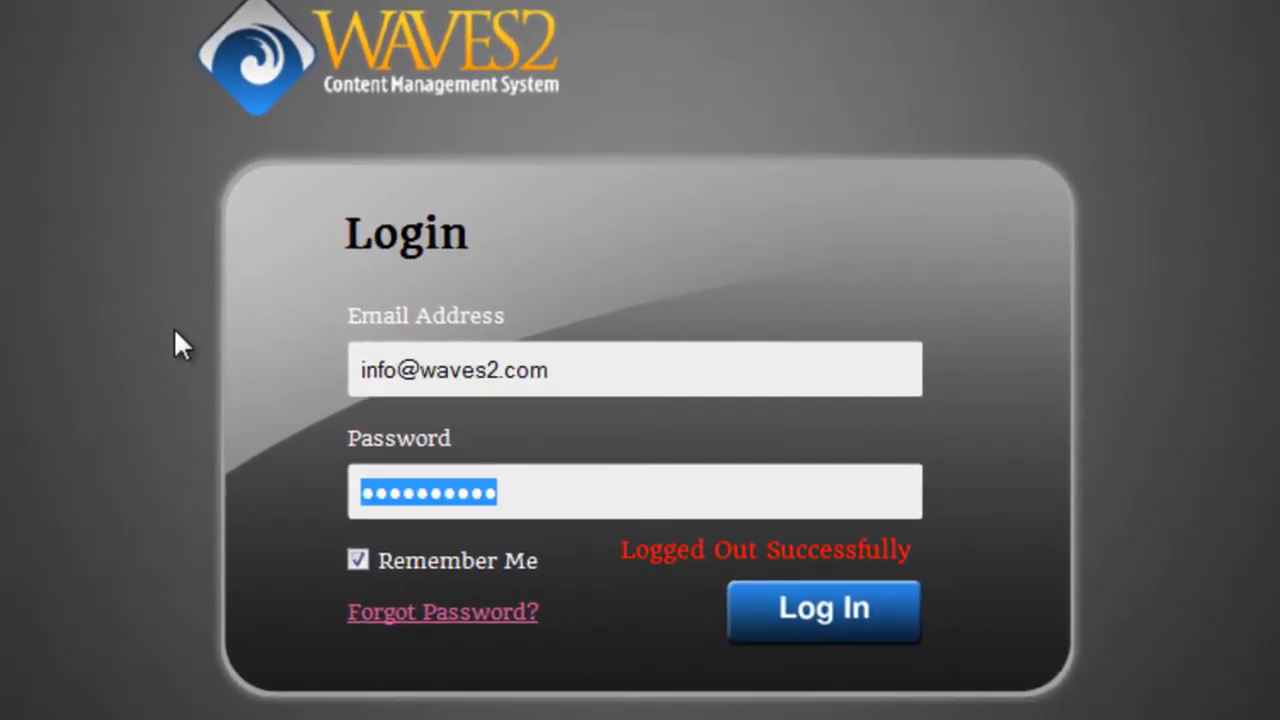
{"action": "key", "text": "Return"}
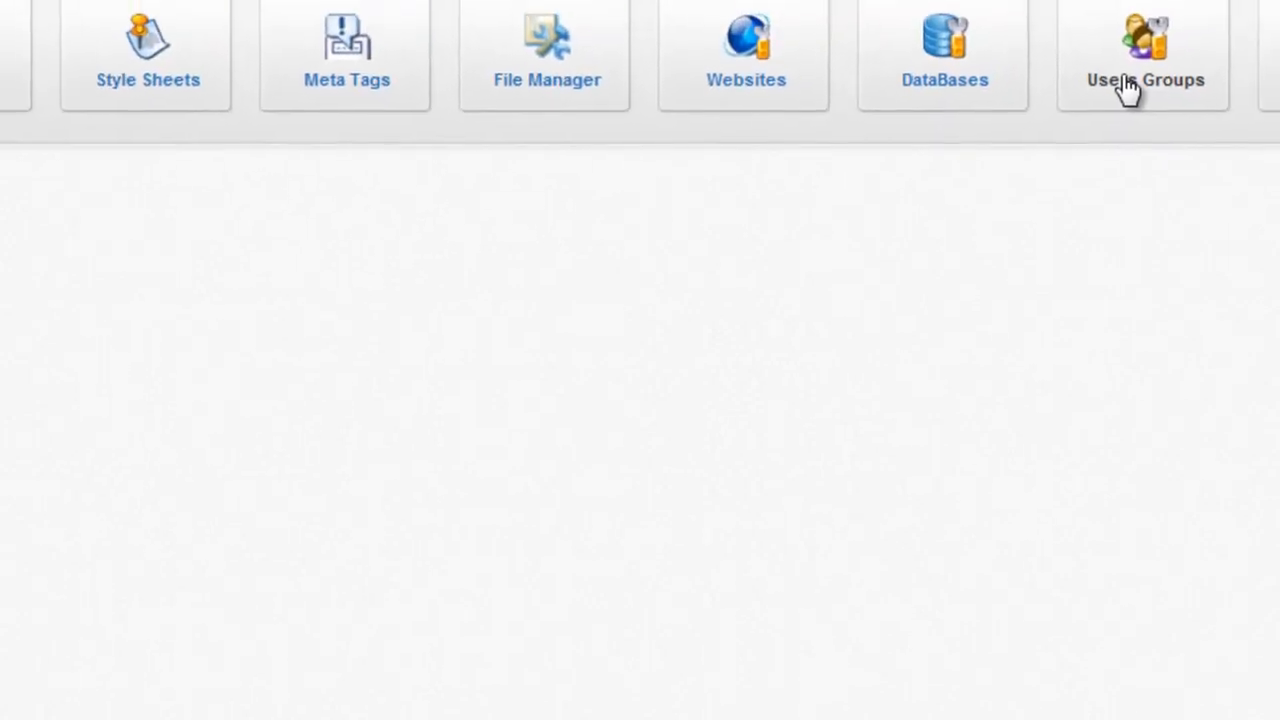
Open Users Groups and page through Manage Users to find the AD-authenticated Broadcast users.
{"action": "left_click", "coordinate": [1100, 110]}
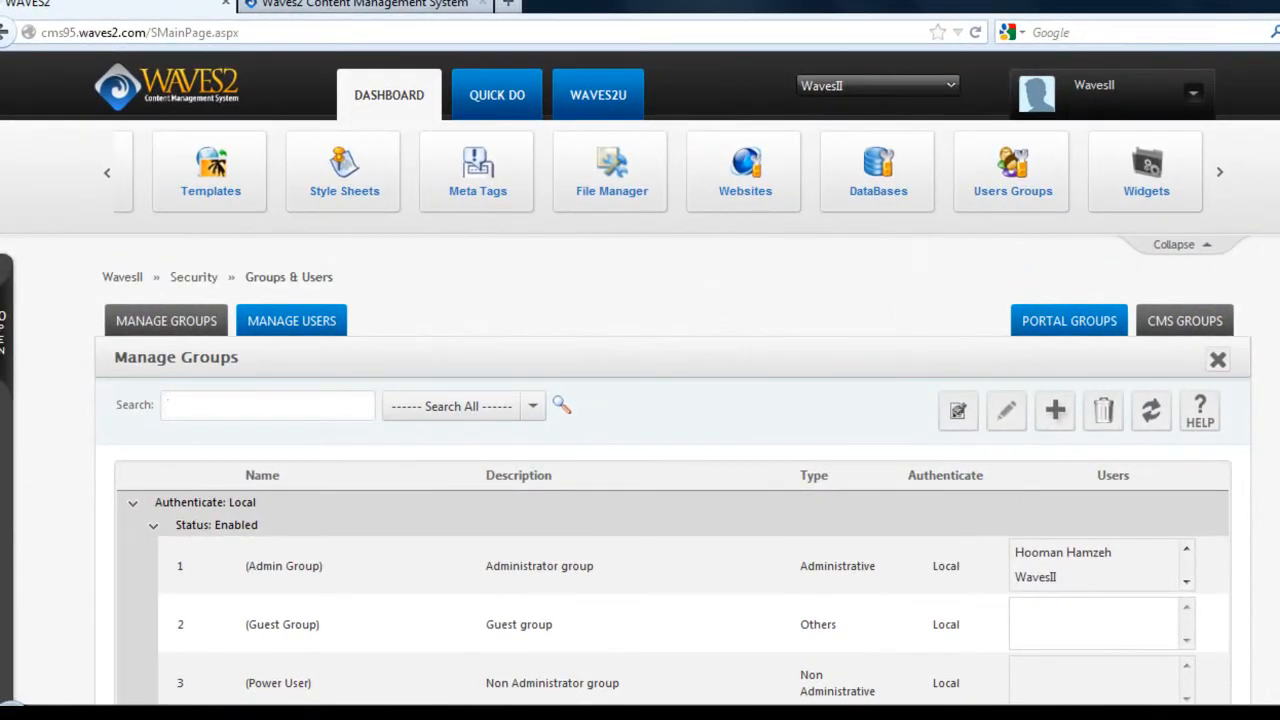
{"action": "scroll", "coordinate": [786, 229], "scroll_direction": "down", "scroll_amount": 3}
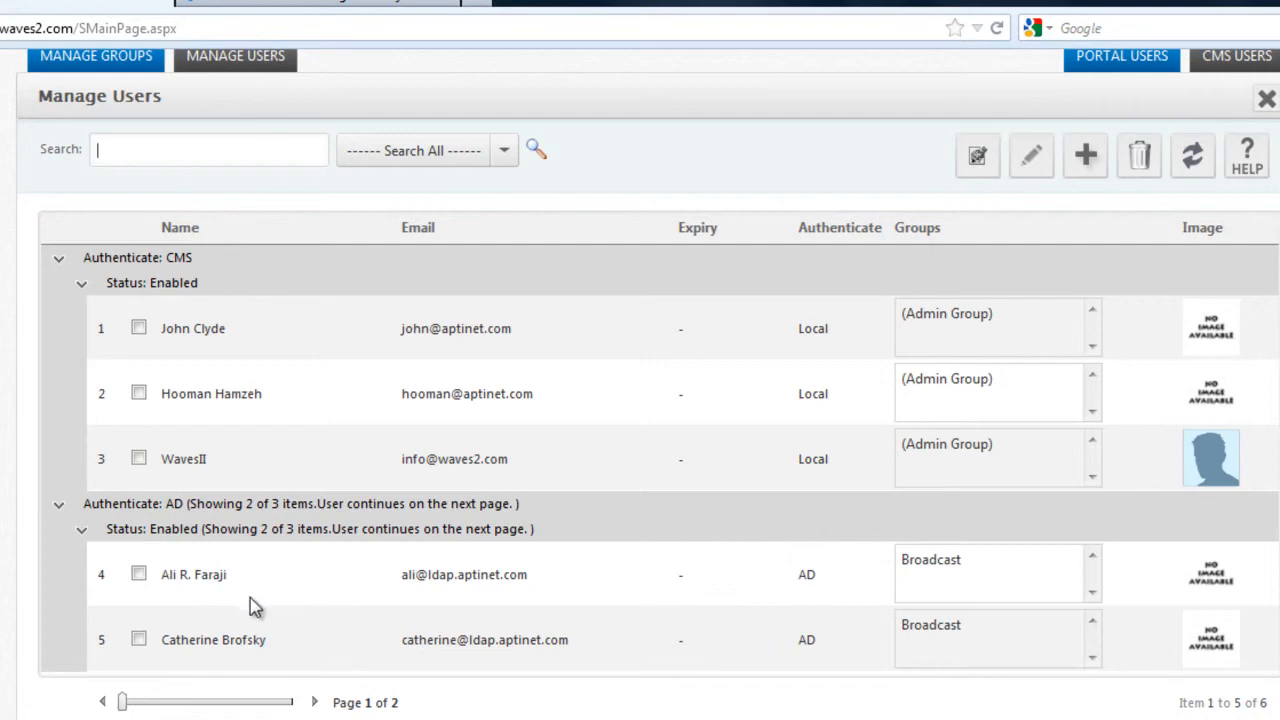
{"action": "left_click", "coordinate": [314, 702]}
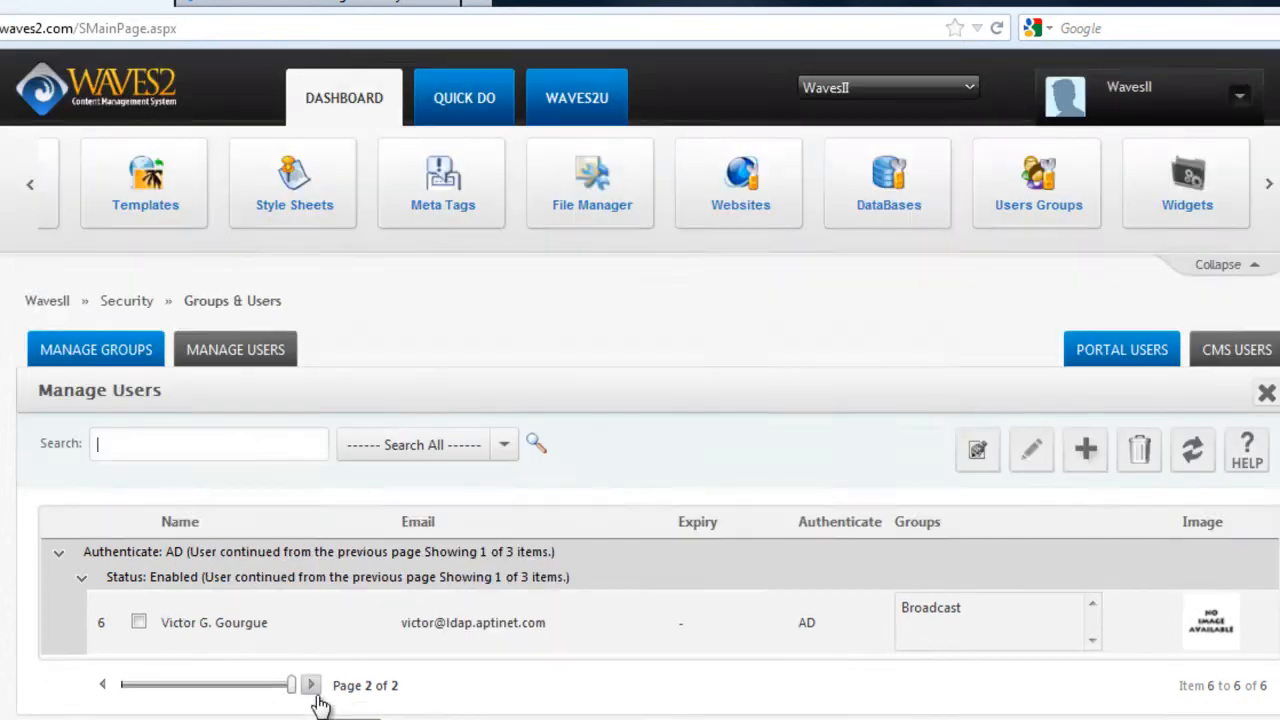